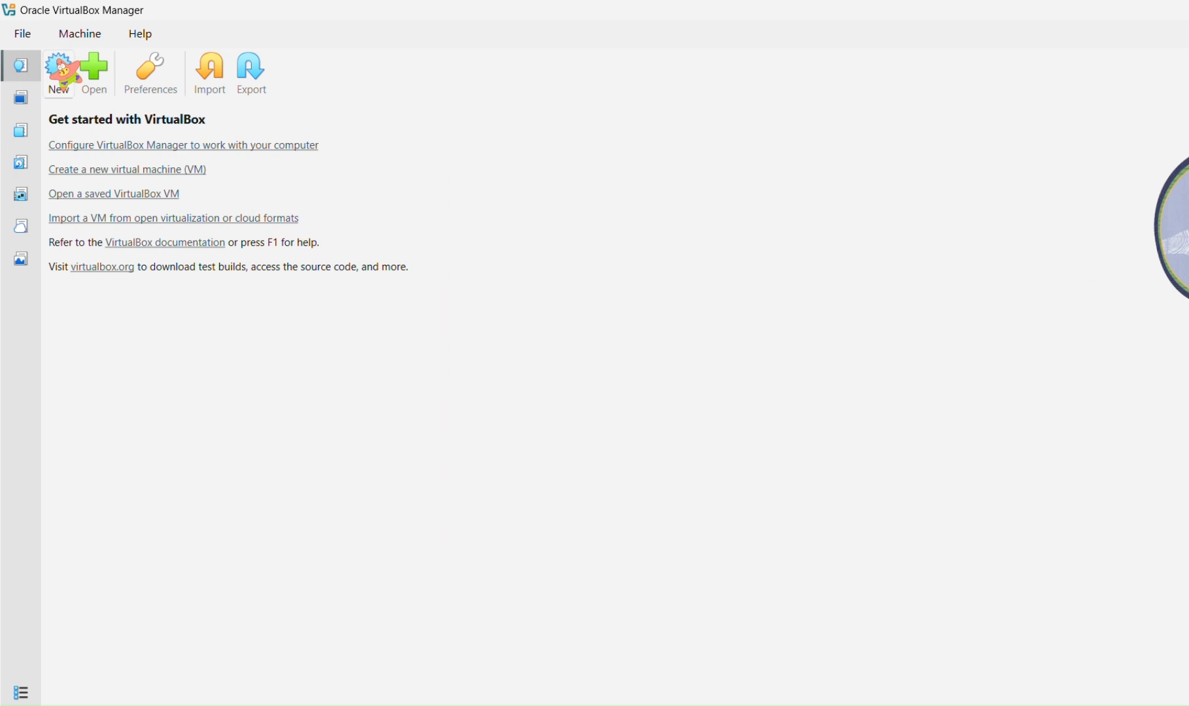
Start a new VM named 'windows 11' and browse for its installation ISO
{"action": "left_click", "coordinate": [60, 74]}
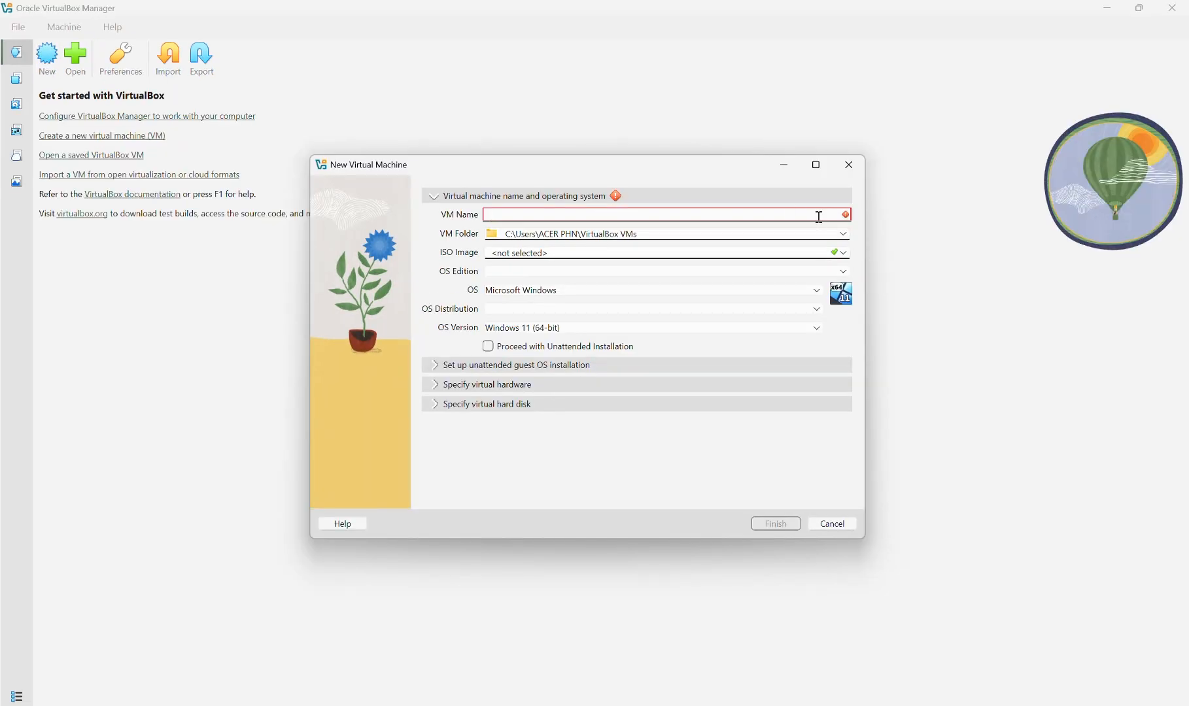
{"action": "type", "text": "wind"}
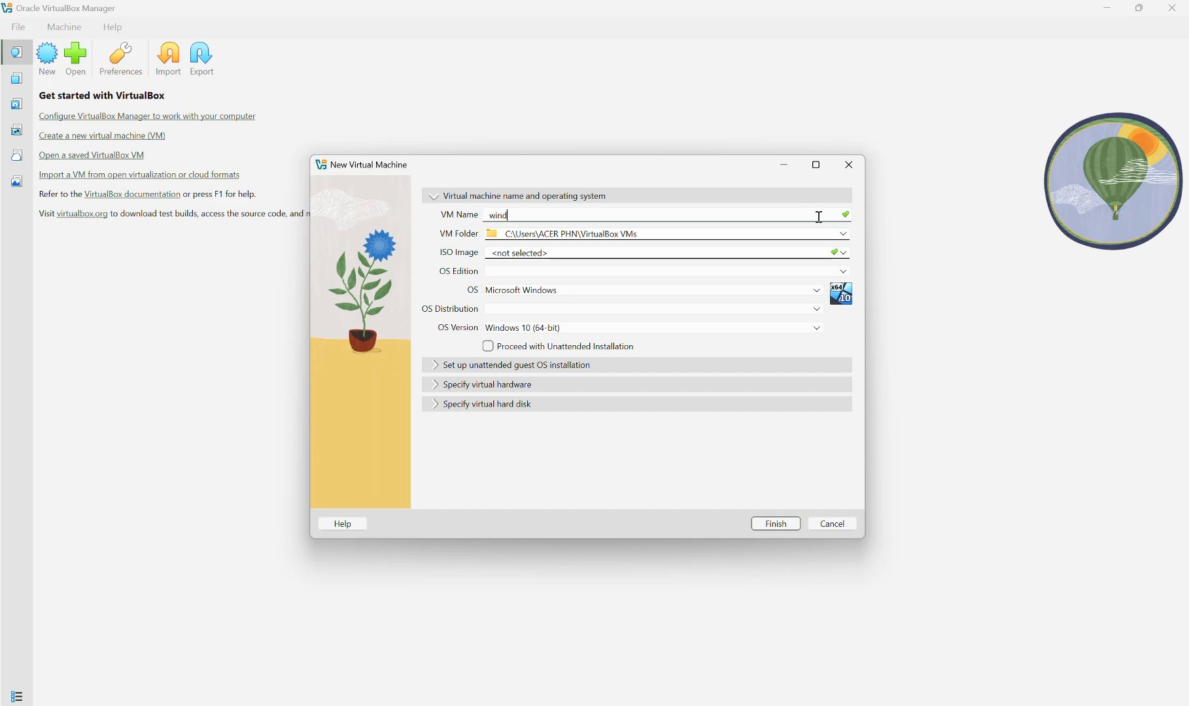
{"action": "type", "text": "ows 11"}
{"action": "left_click", "coordinate": [844, 253]}
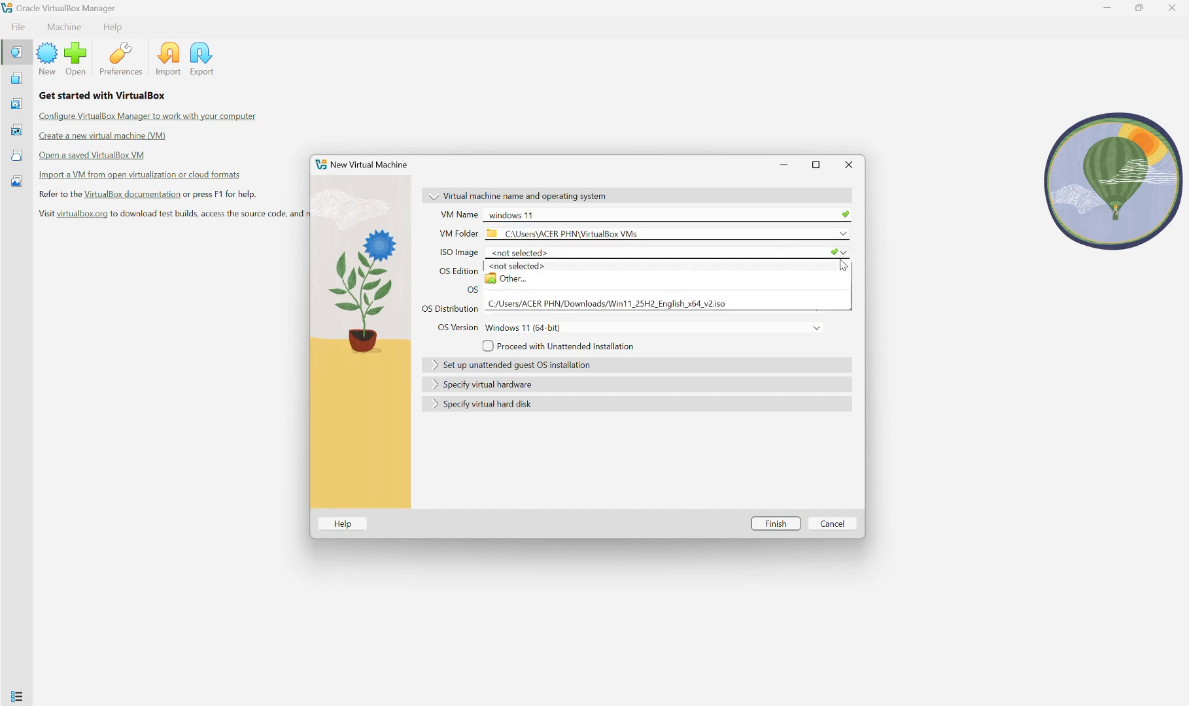
{"action": "left_click", "coordinate": [632, 282]}
{"action": "scroll", "coordinate": [520, 393], "scroll_direction": "down", "scroll_amount": 5}
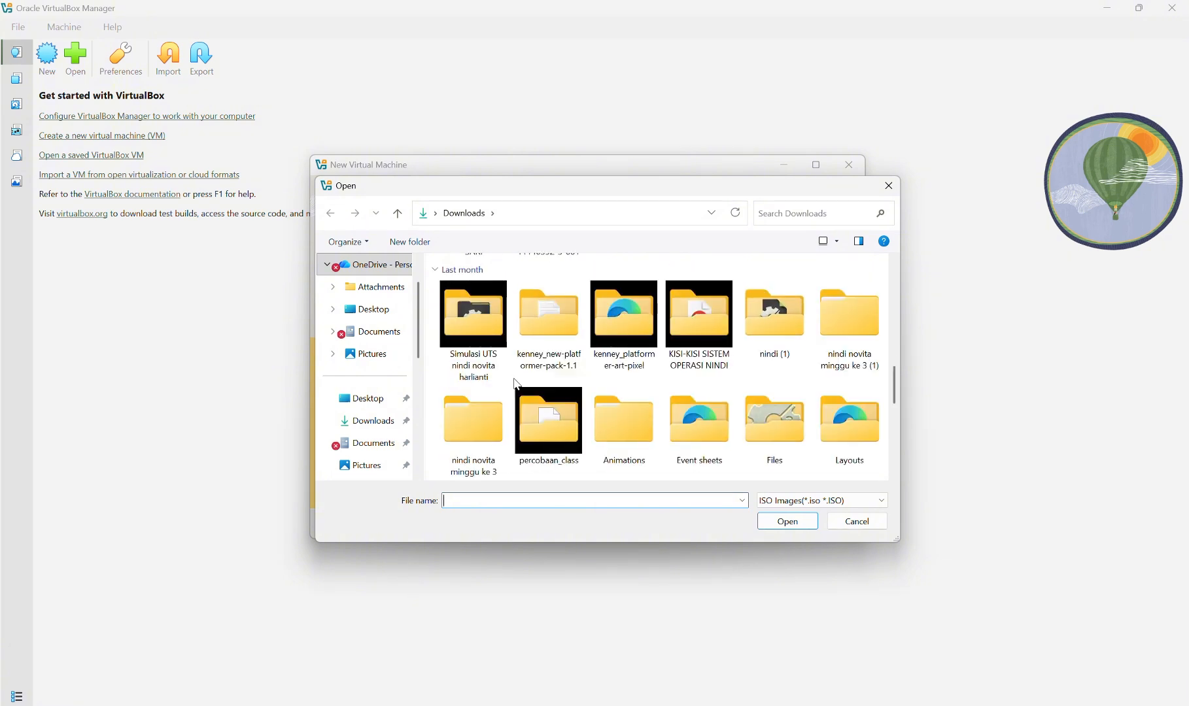
{"action": "scroll", "coordinate": [550, 325], "scroll_direction": "down", "scroll_amount": 3}
{"action": "scroll", "coordinate": [622, 327], "scroll_direction": "down", "scroll_amount": 3}
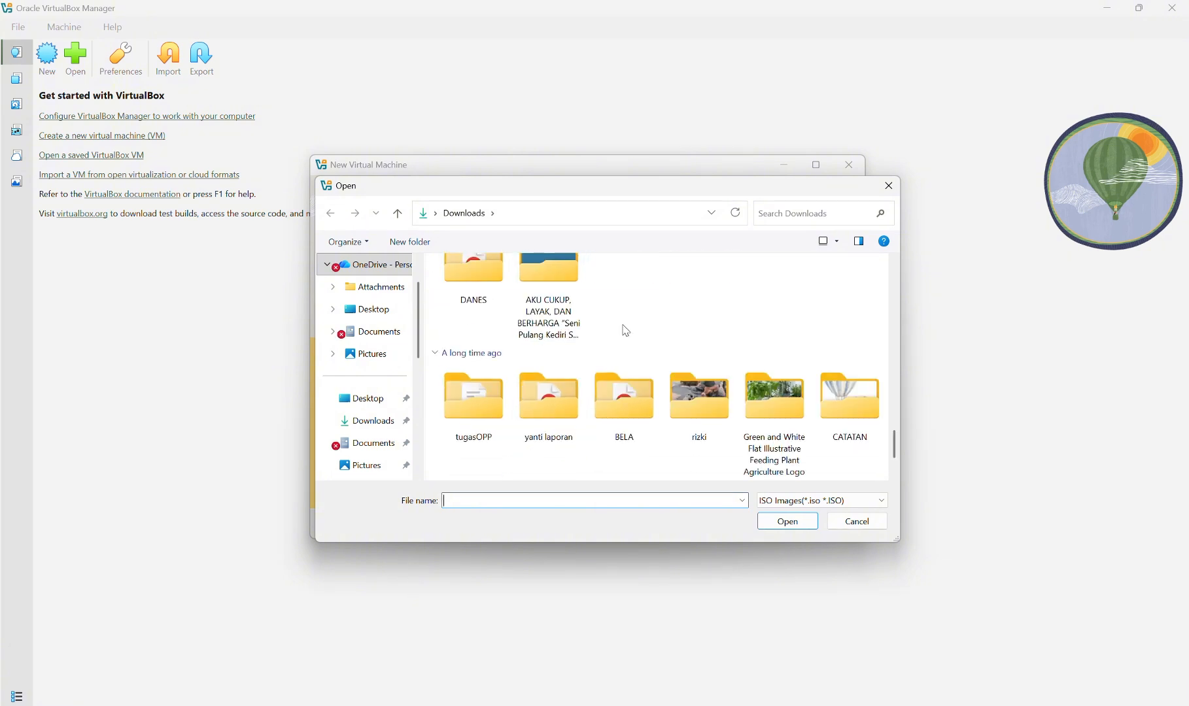
{"action": "scroll", "coordinate": [608, 340], "scroll_direction": "up", "scroll_amount": 4}
{"action": "scroll", "coordinate": [604, 343], "scroll_direction": "up", "scroll_amount": 5}
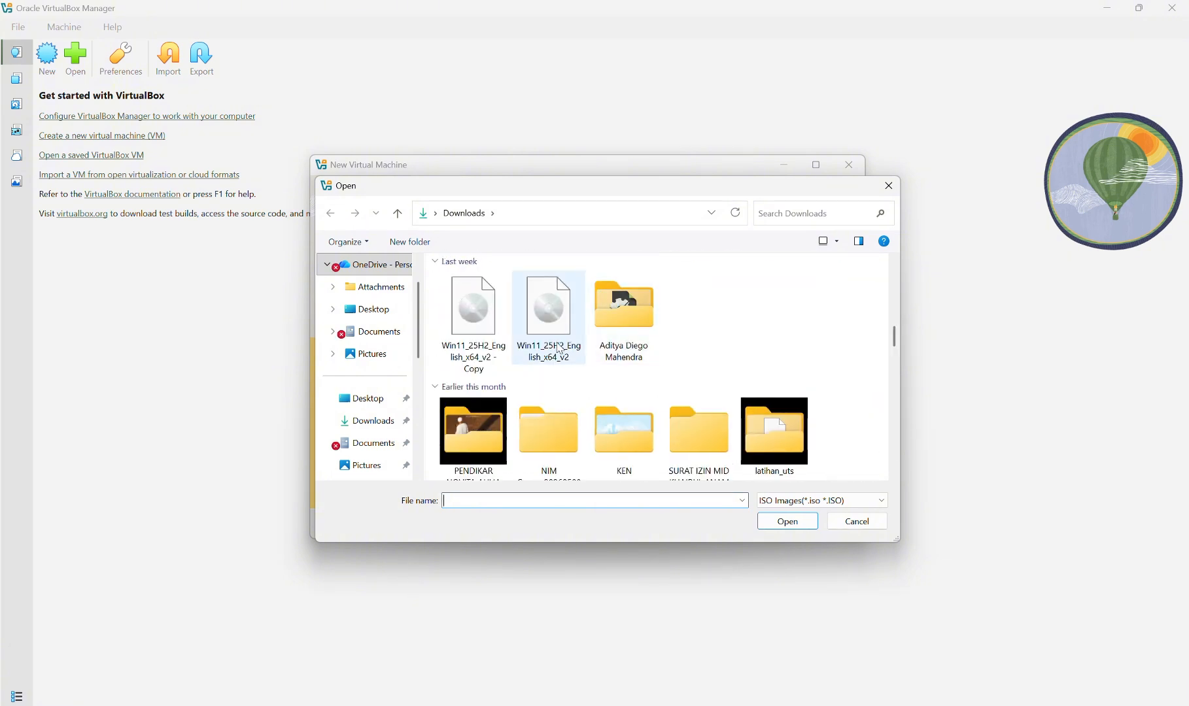
Attach Win11_25H2_English_x64_v2.iso, turn off unattended installation, and create the VM
{"action": "left_click", "coordinate": [548, 314]}
{"action": "left_click", "coordinate": [802, 518]}
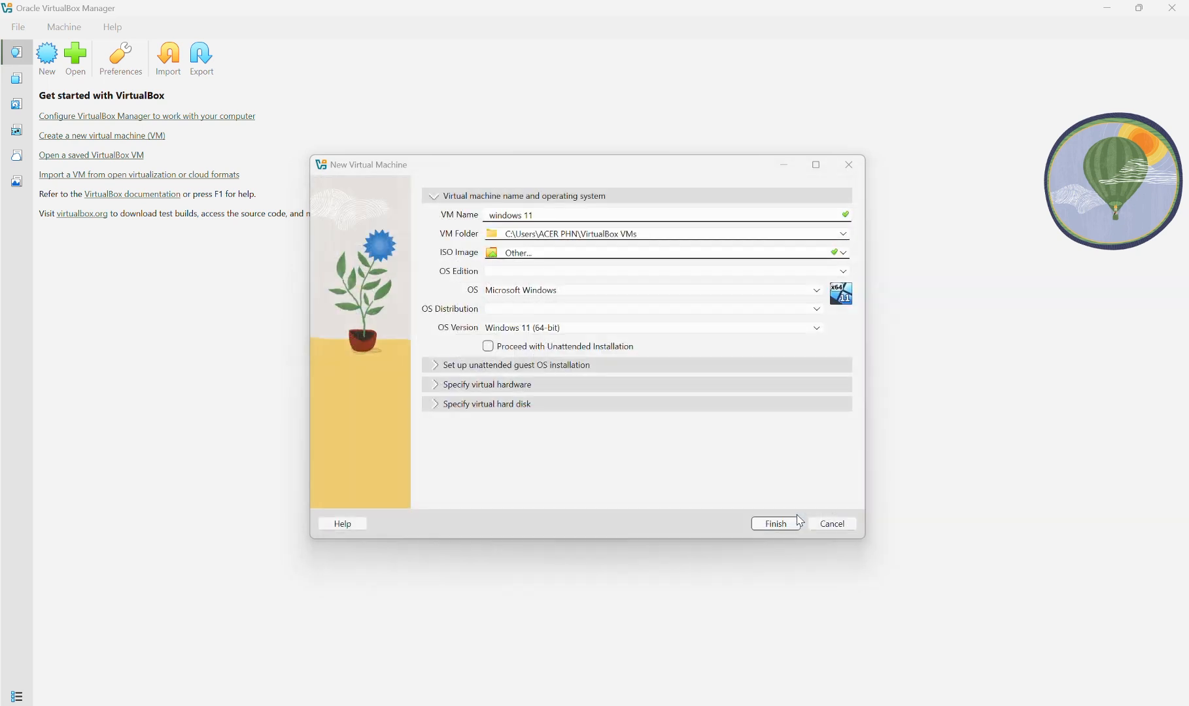
{"action": "left_click", "coordinate": [494, 352]}
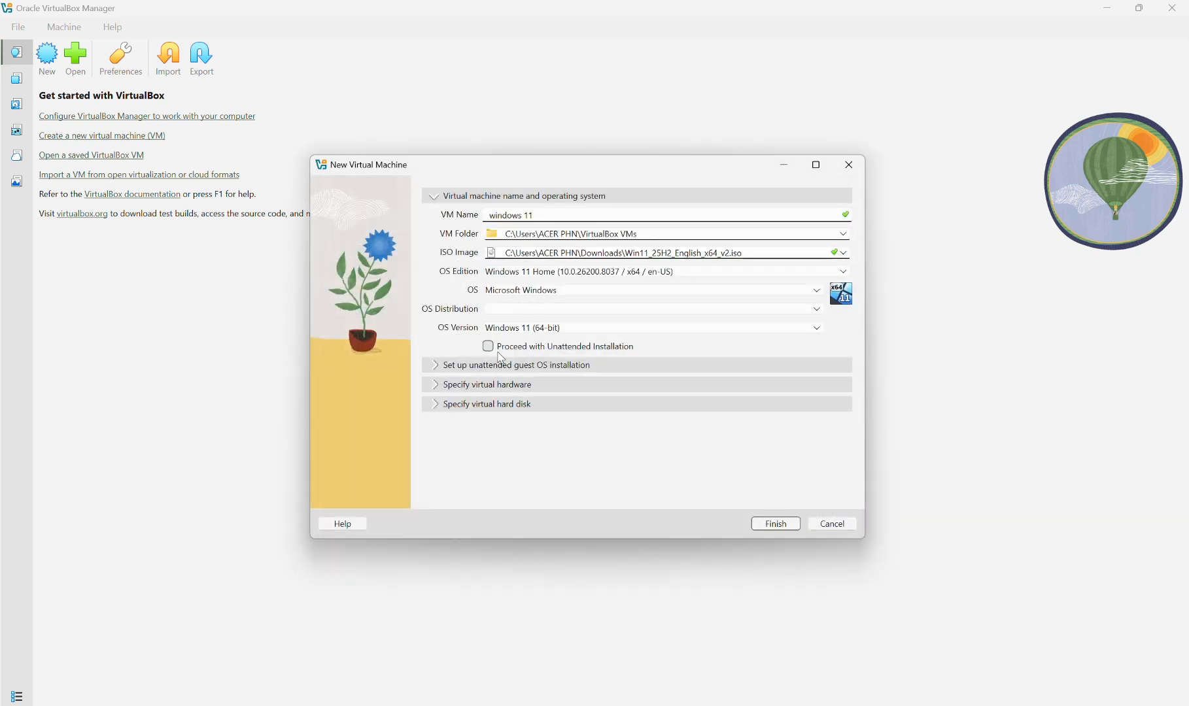
{"action": "left_click", "coordinate": [764, 524]}
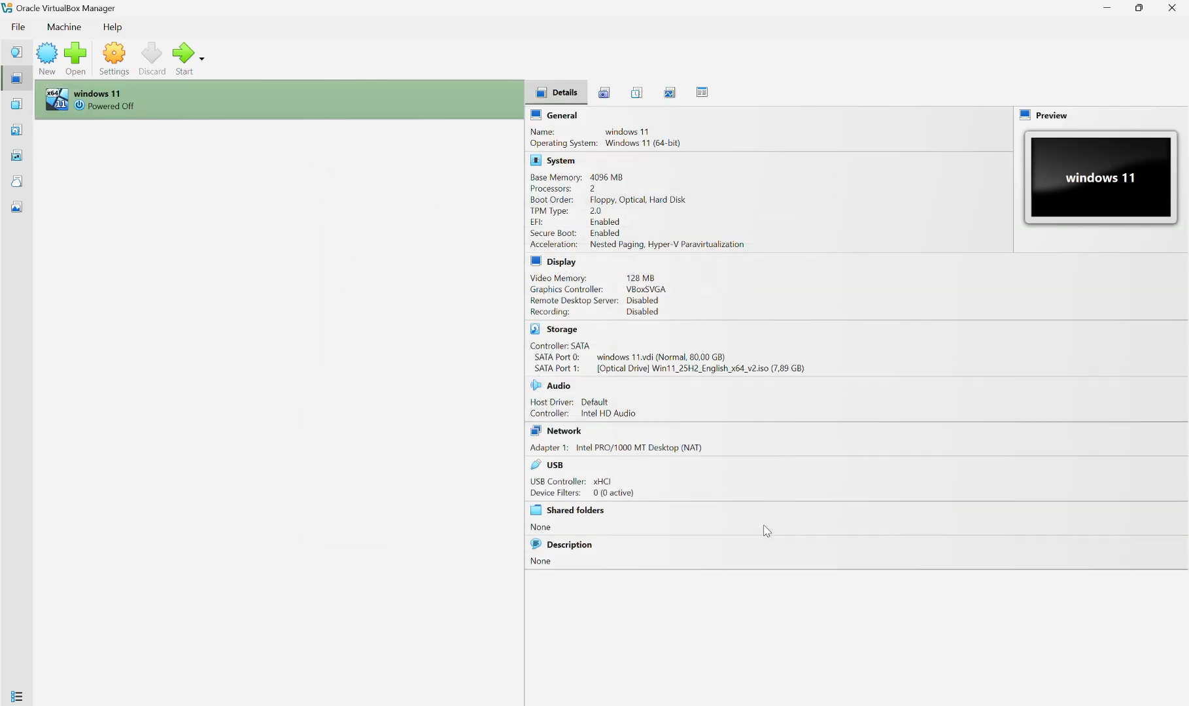
{"action": "left_click", "coordinate": [182, 65]}
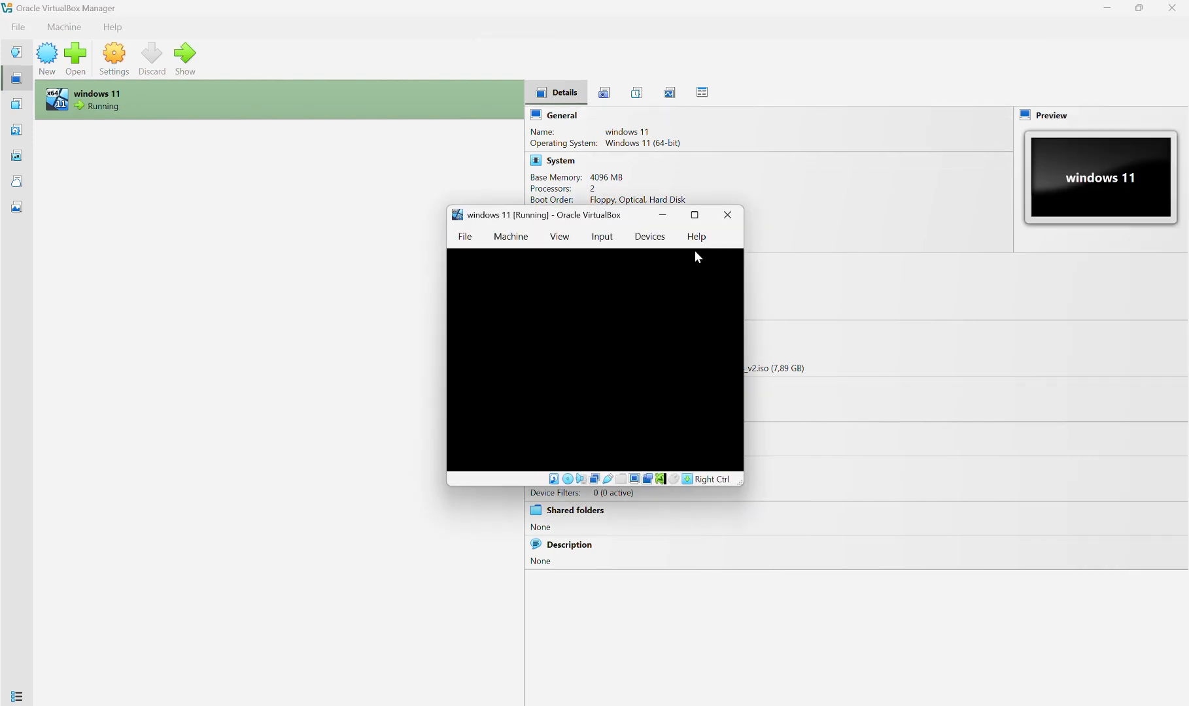
{"action": "left_click", "coordinate": [694, 214]}
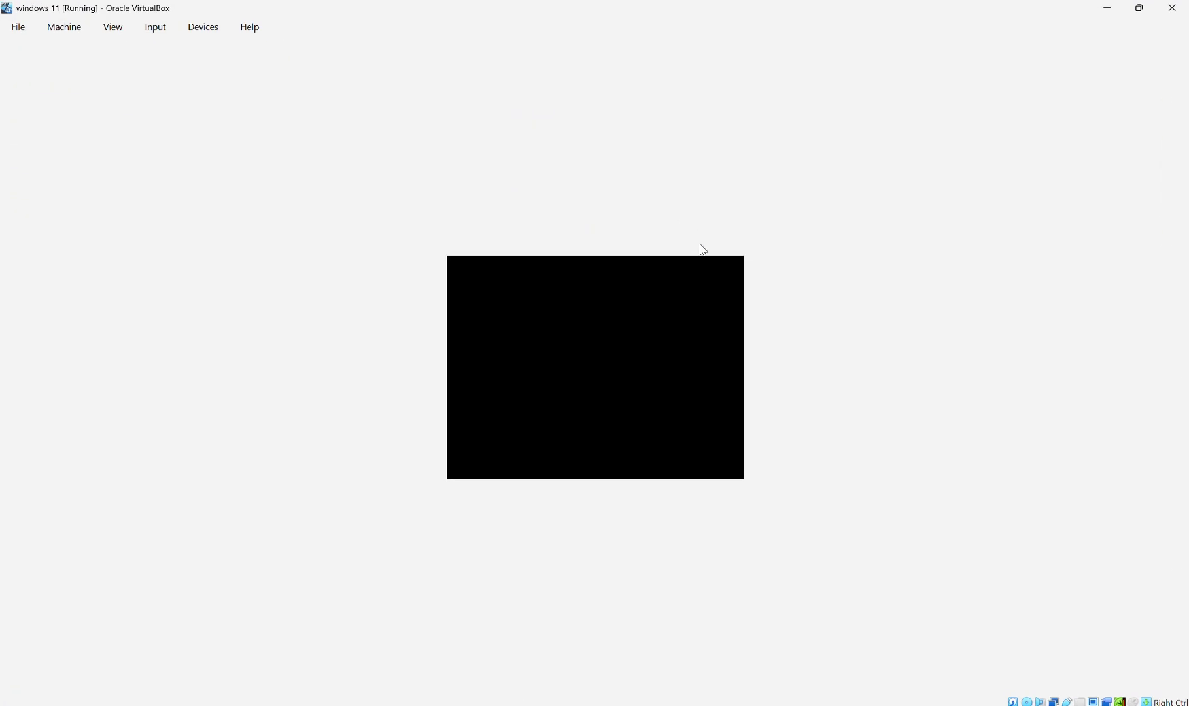
{"action": "left_click", "coordinate": [18, 28]}
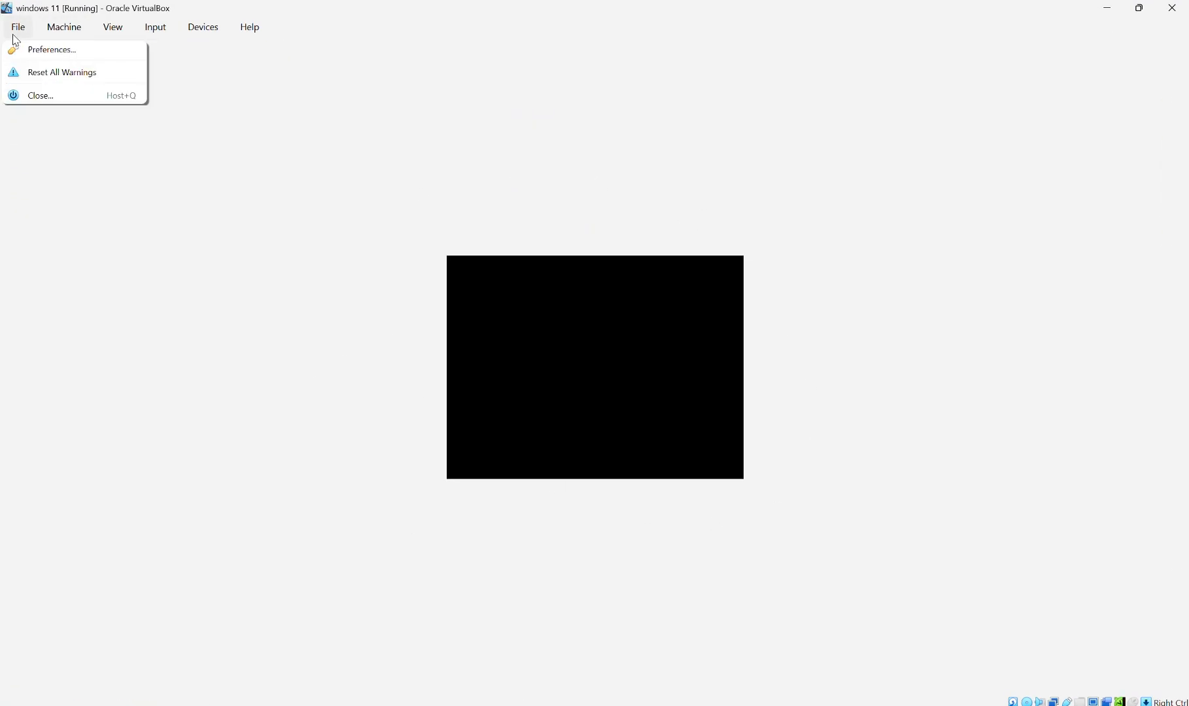
{"action": "left_click", "coordinate": [35, 97]}
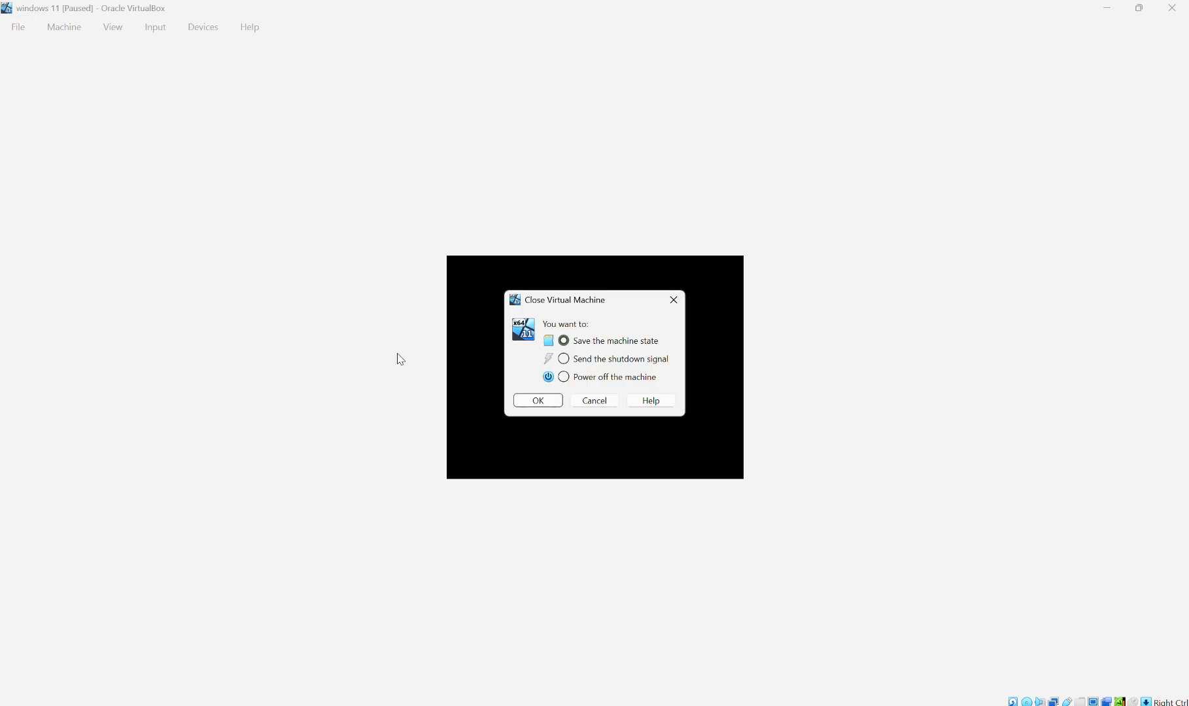
{"action": "left_click", "coordinate": [564, 378]}
{"action": "left_click", "coordinate": [540, 402]}
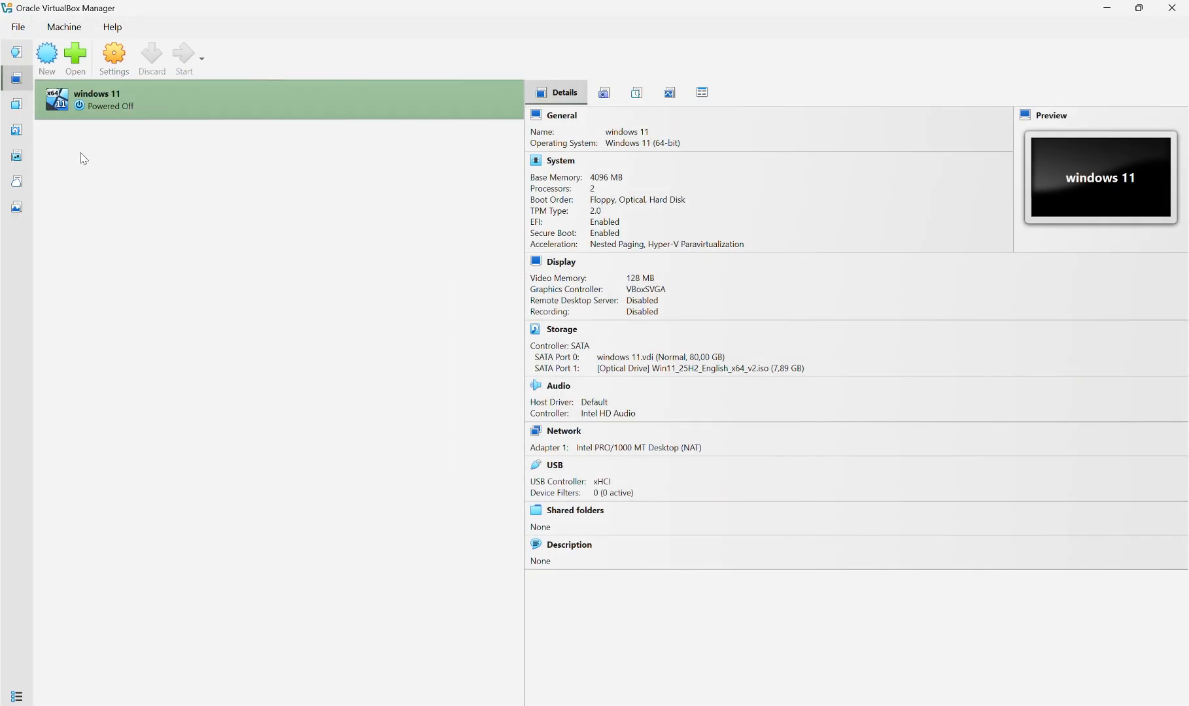
Disable EFI in the windows 11 VM's System settings, save, and boot it again
{"action": "right_click", "coordinate": [100, 104]}
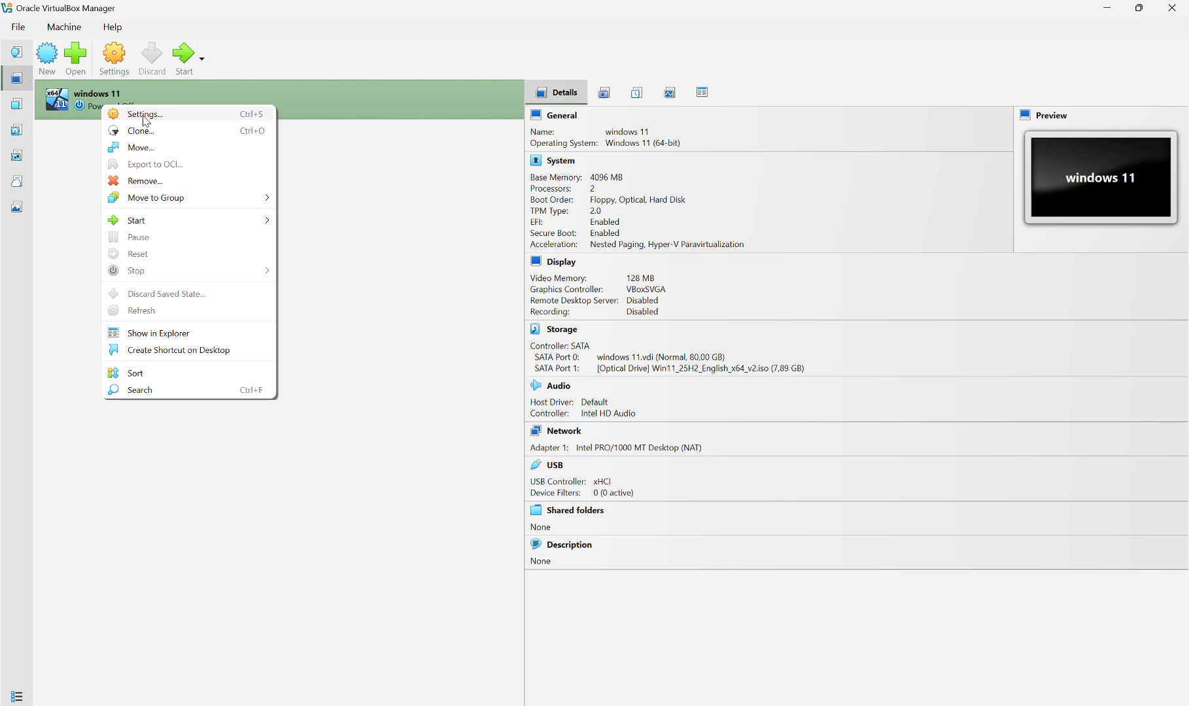
{"action": "left_click", "coordinate": [146, 115]}
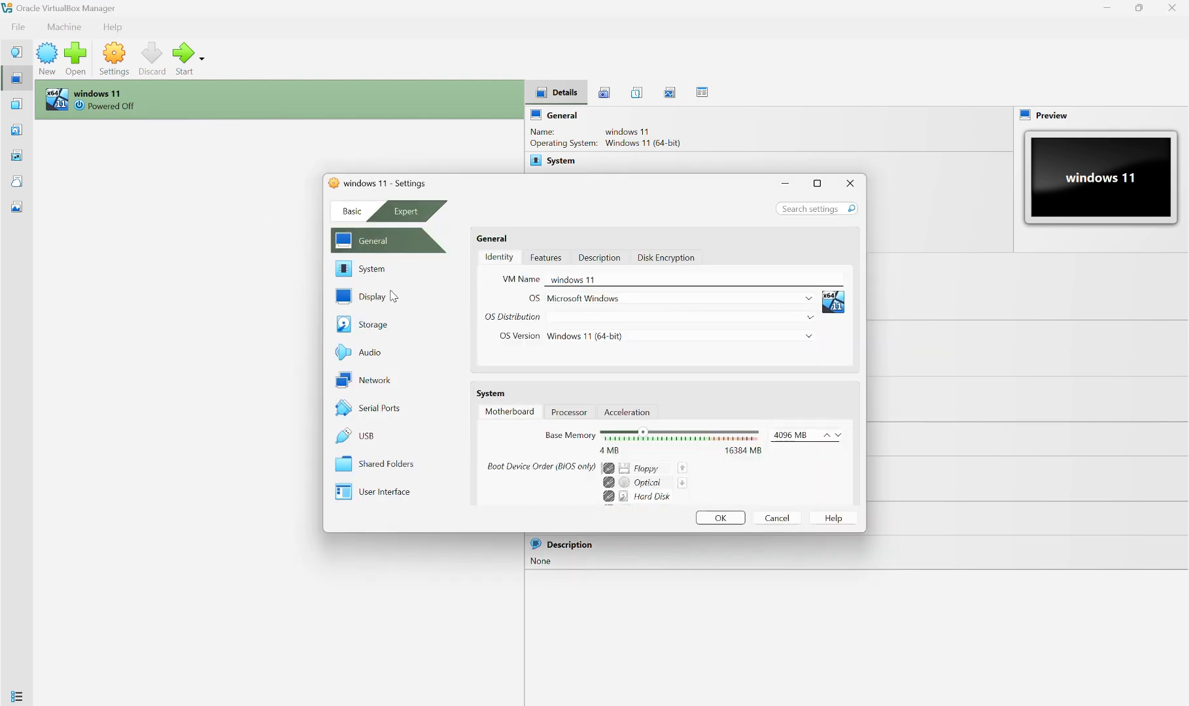
{"action": "left_click", "coordinate": [383, 275]}
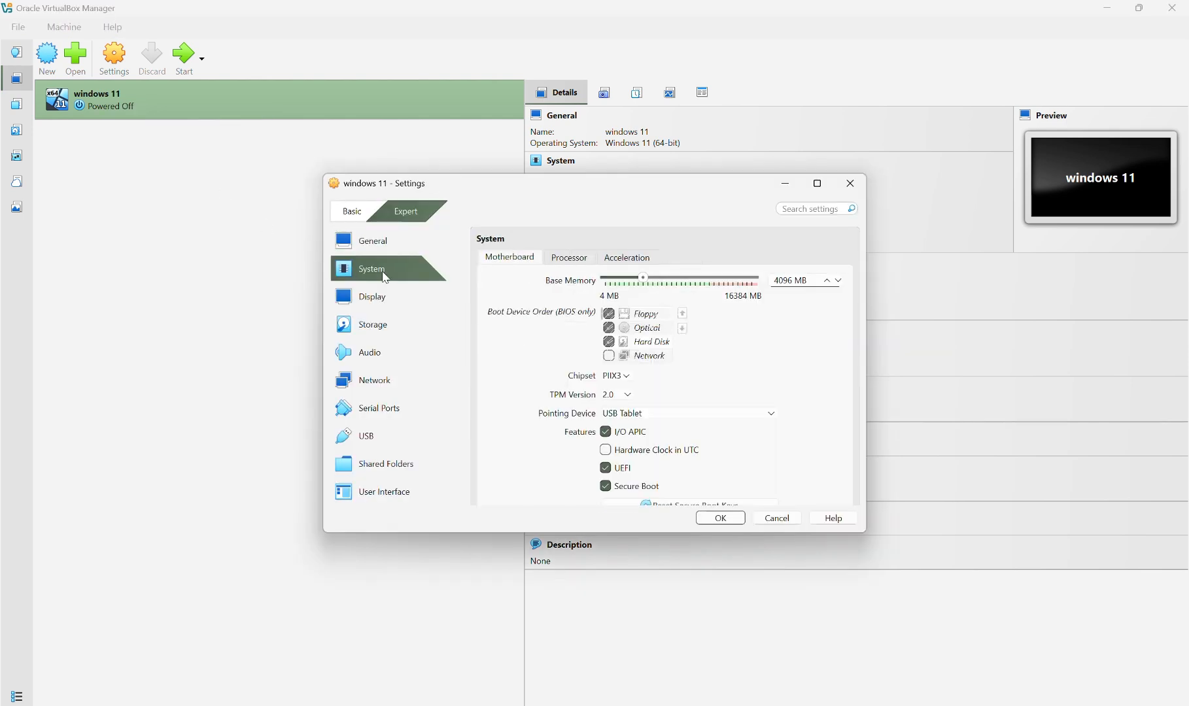
{"action": "left_click", "coordinate": [610, 469]}
{"action": "left_click", "coordinate": [701, 519]}
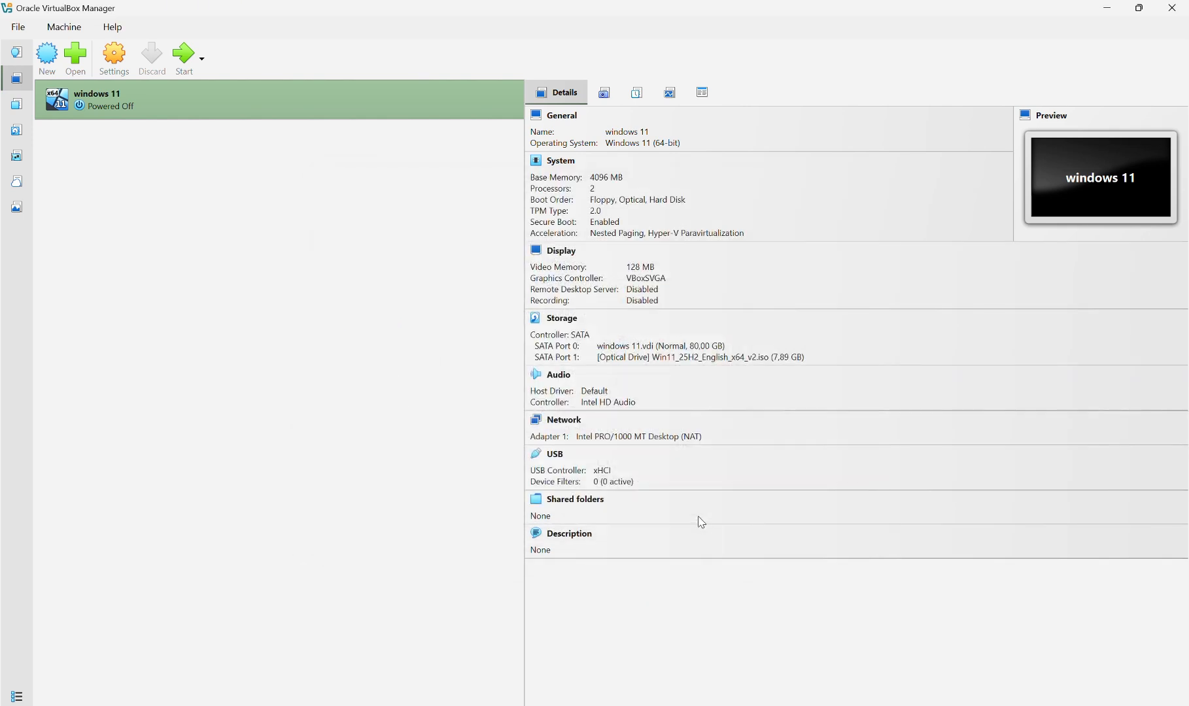
{"action": "left_click", "coordinate": [186, 53]}
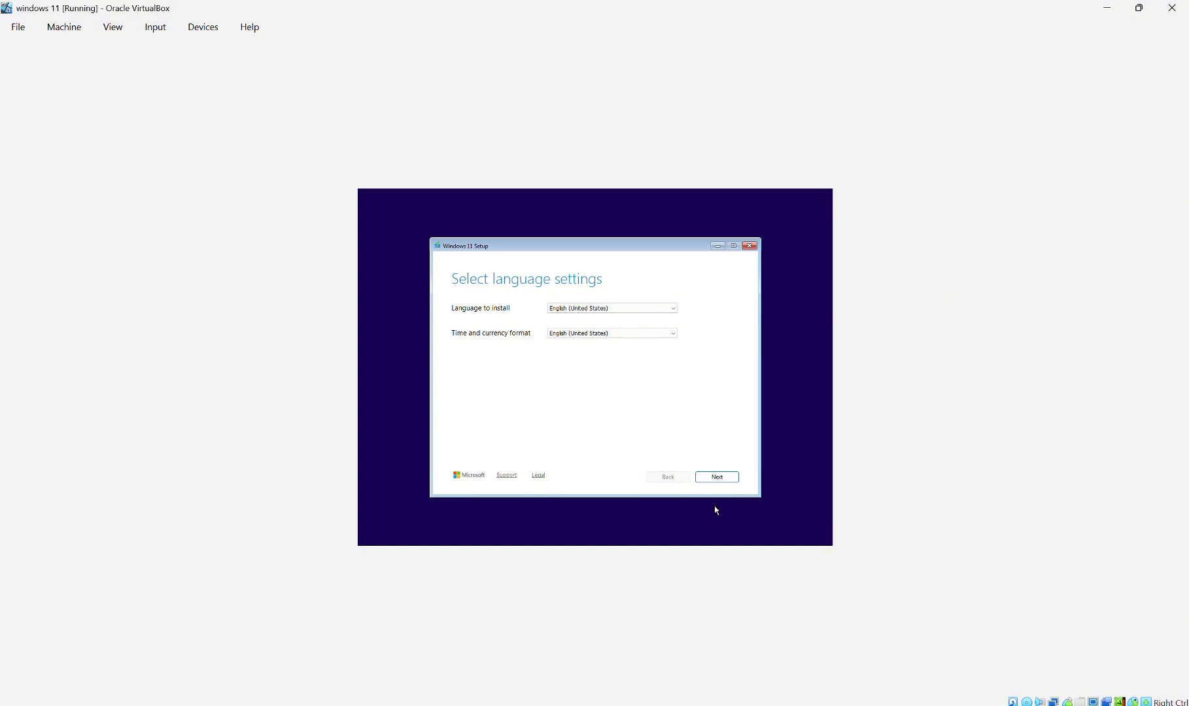
{"action": "left_click", "coordinate": [705, 481]}
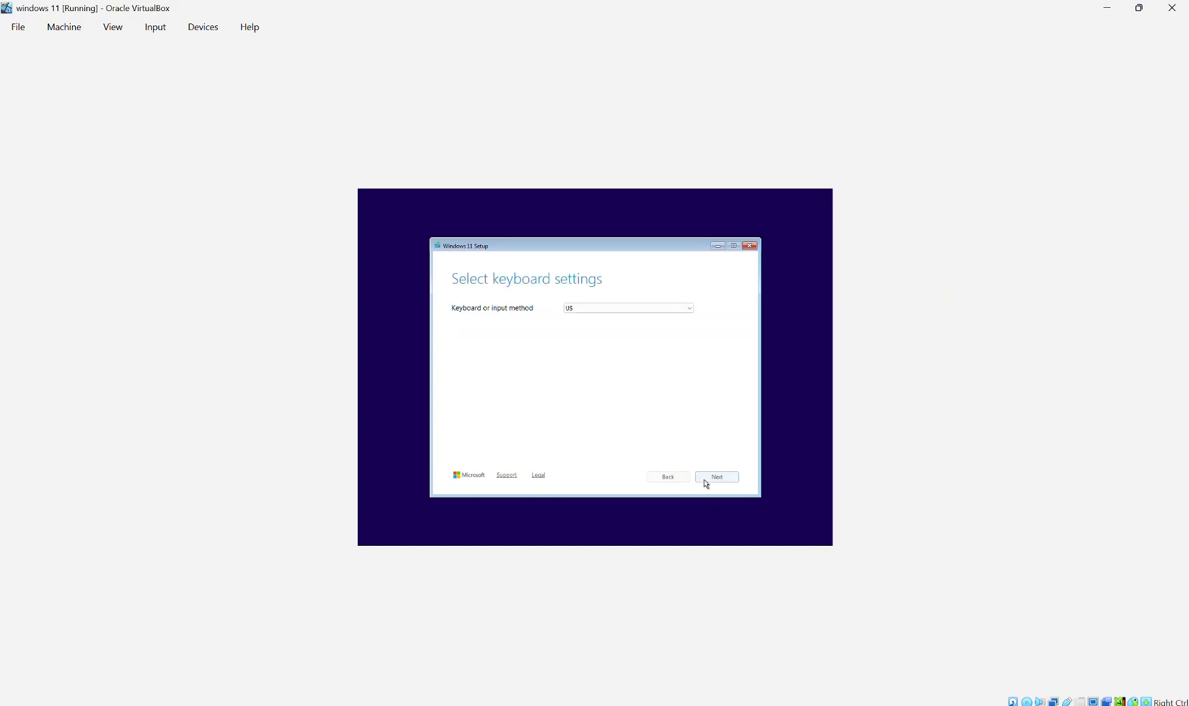
{"action": "left_click", "coordinate": [705, 479]}
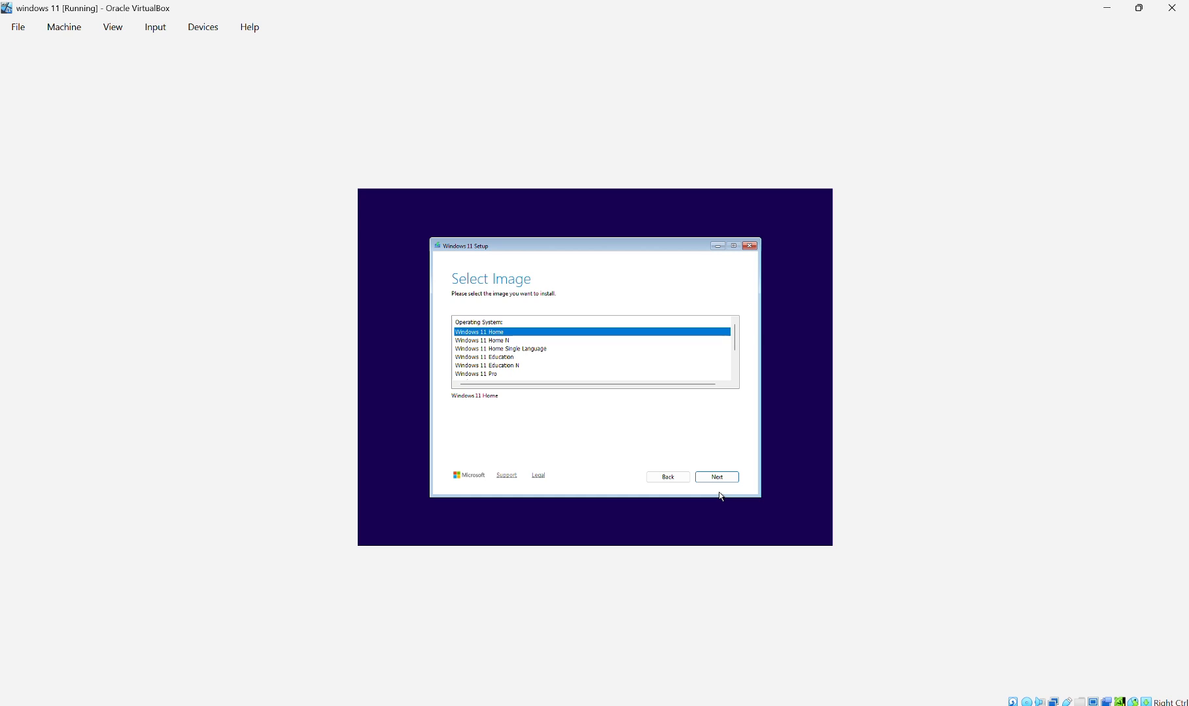
{"action": "left_click", "coordinate": [718, 474]}
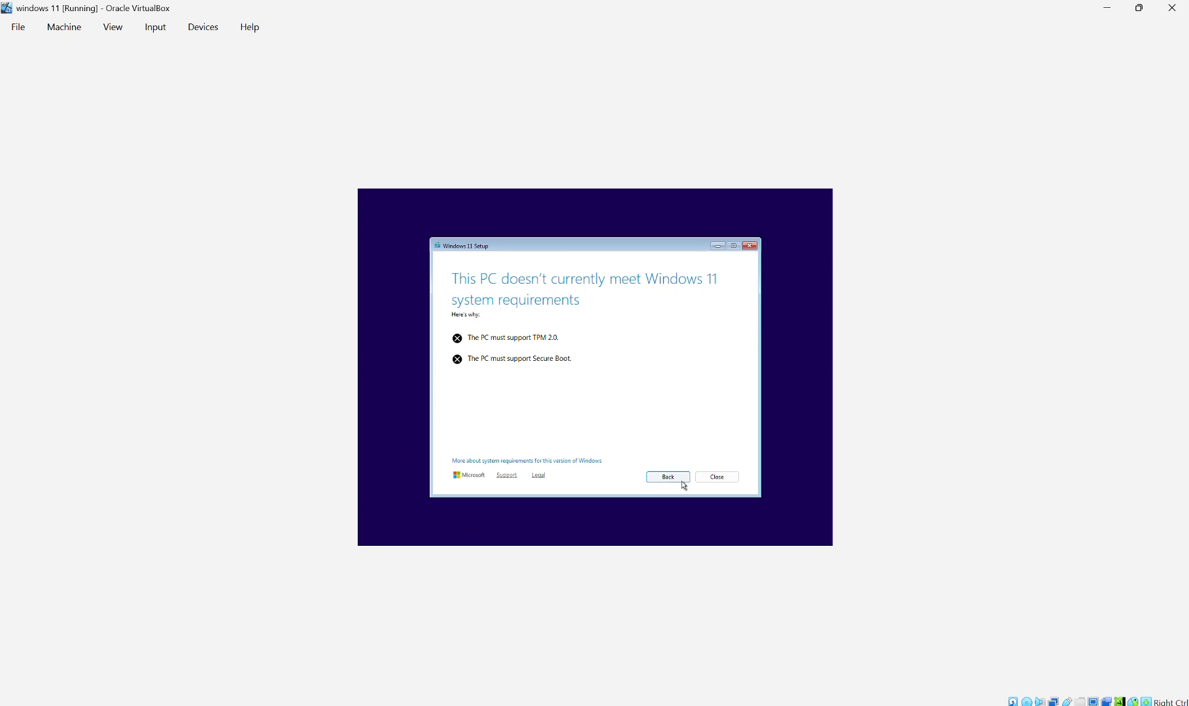
{"action": "left_click", "coordinate": [1172, 8]}
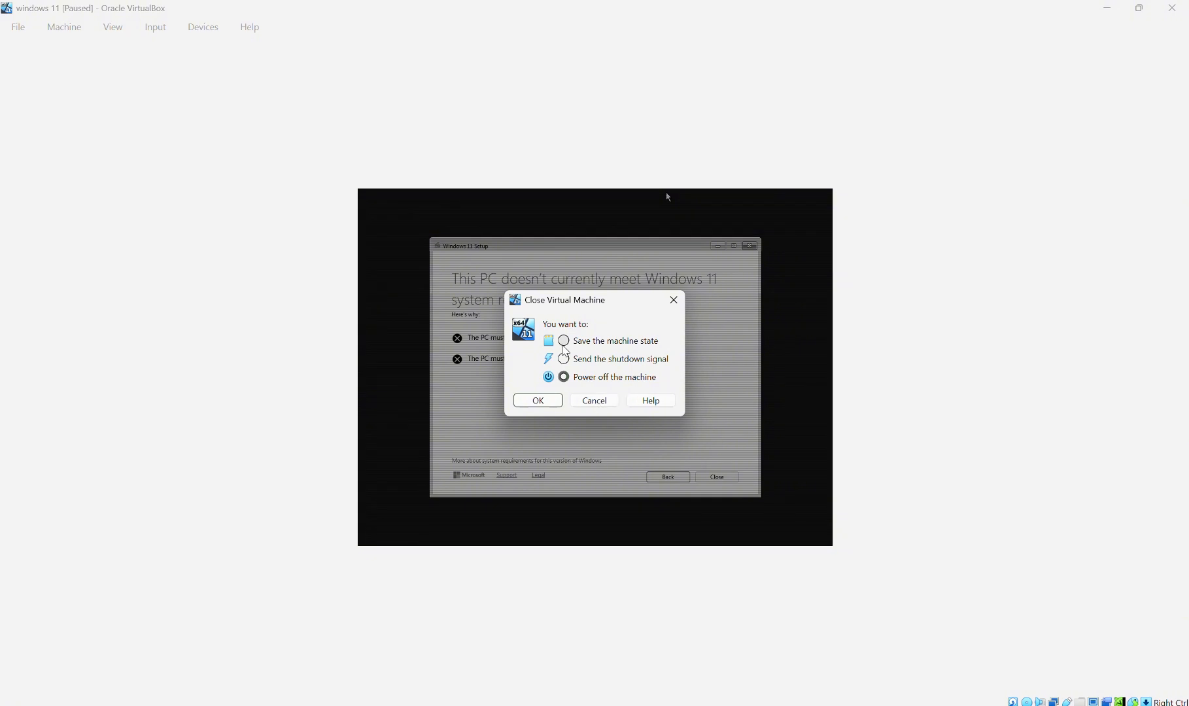
Power off the VM and re-enable EFI in its System settings
{"action": "left_click", "coordinate": [553, 401]}
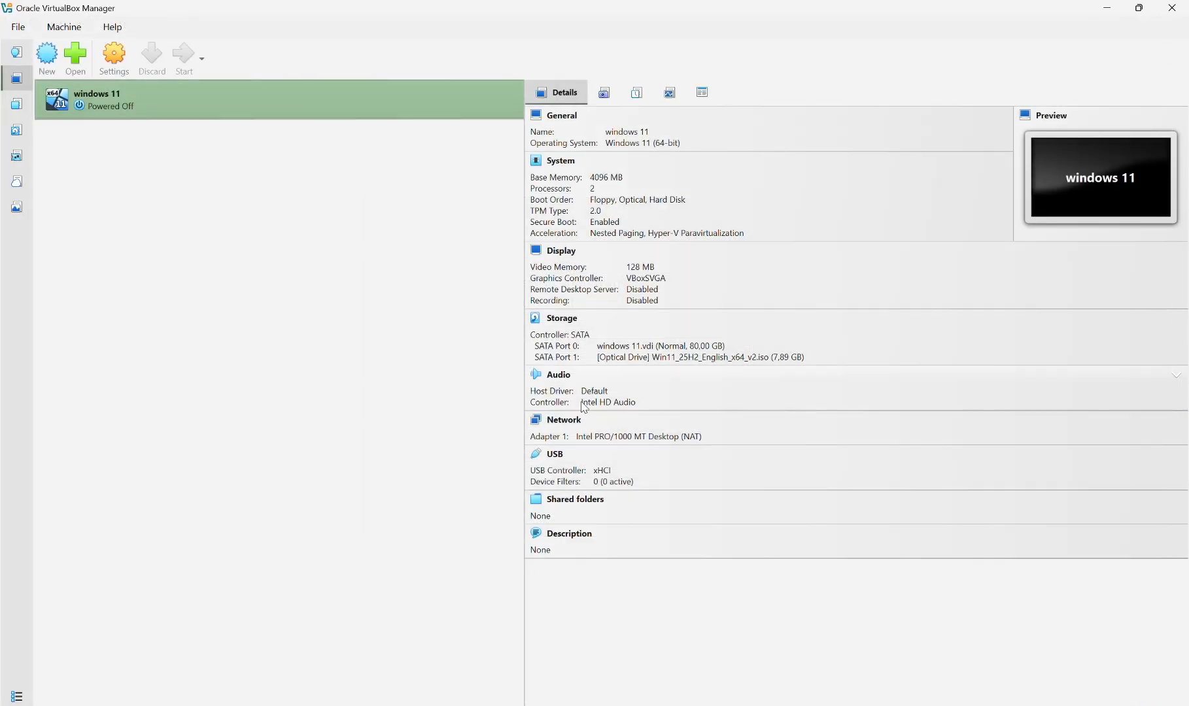
{"action": "right_click", "coordinate": [112, 96]}
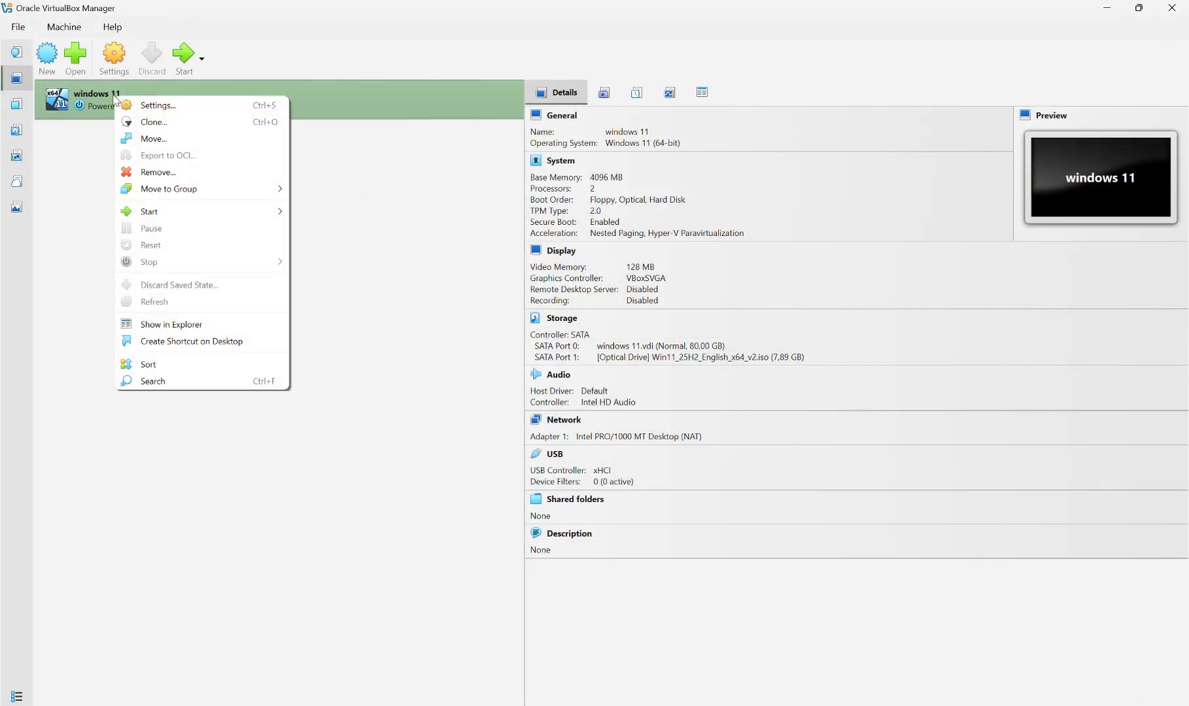
{"action": "left_click", "coordinate": [160, 102]}
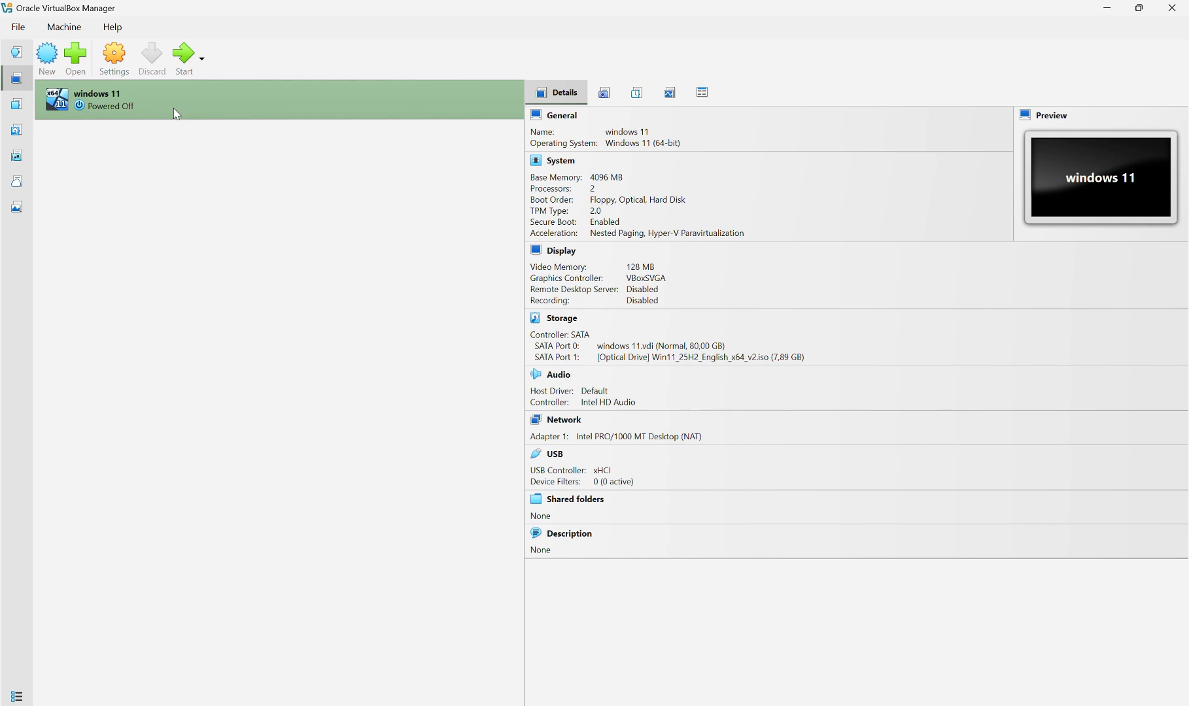
{"action": "scroll", "coordinate": [605, 458], "scroll_direction": "down", "scroll_amount": 5}
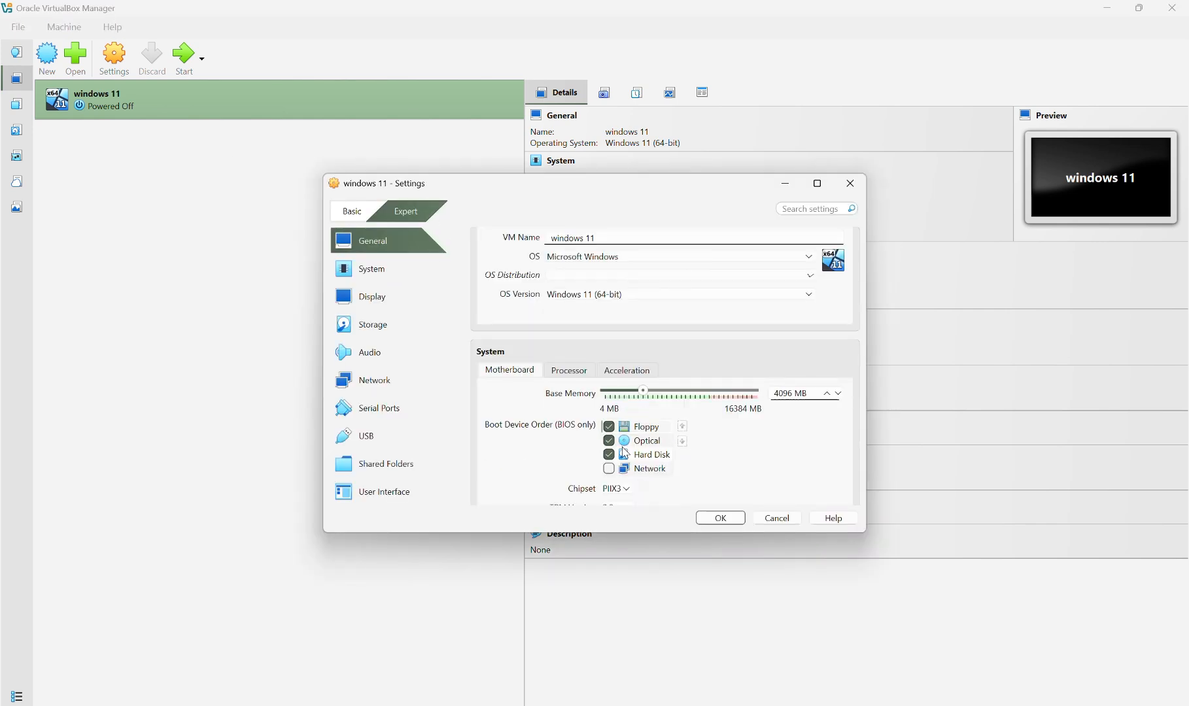
{"action": "left_click", "coordinate": [605, 456]}
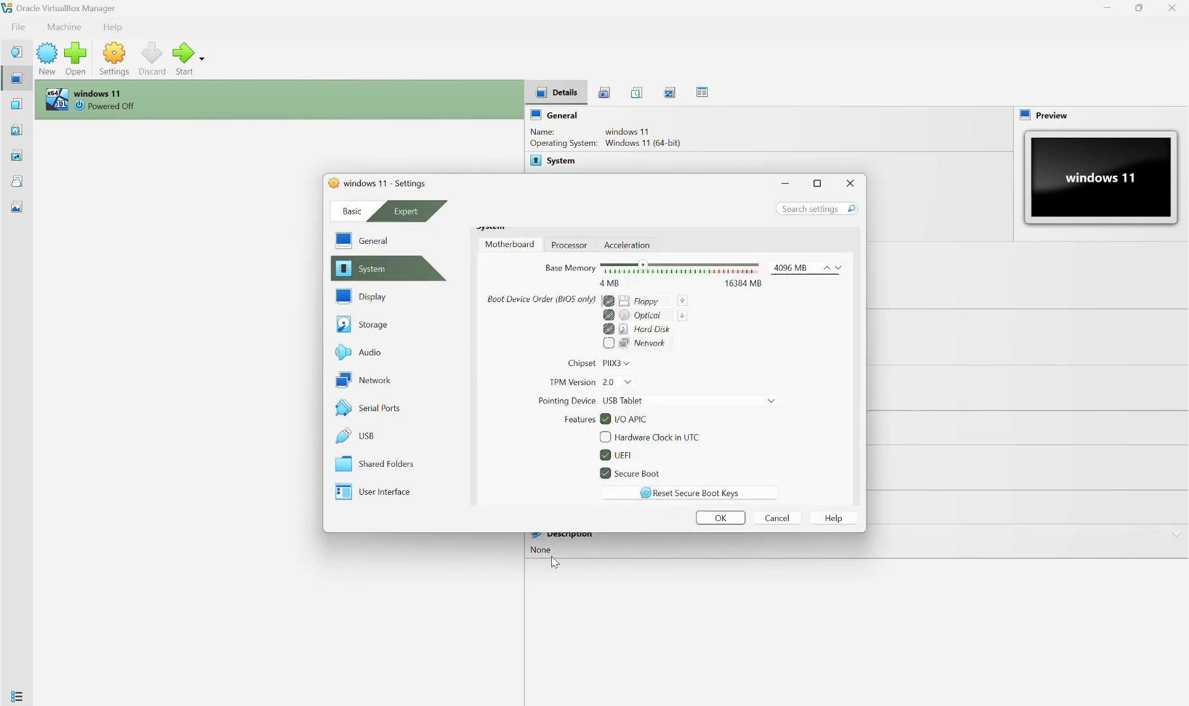
Set the Display graphics controller to VMSVGA and save the settings
{"action": "scroll", "coordinate": [602, 425], "scroll_direction": "down", "scroll_amount": 4}
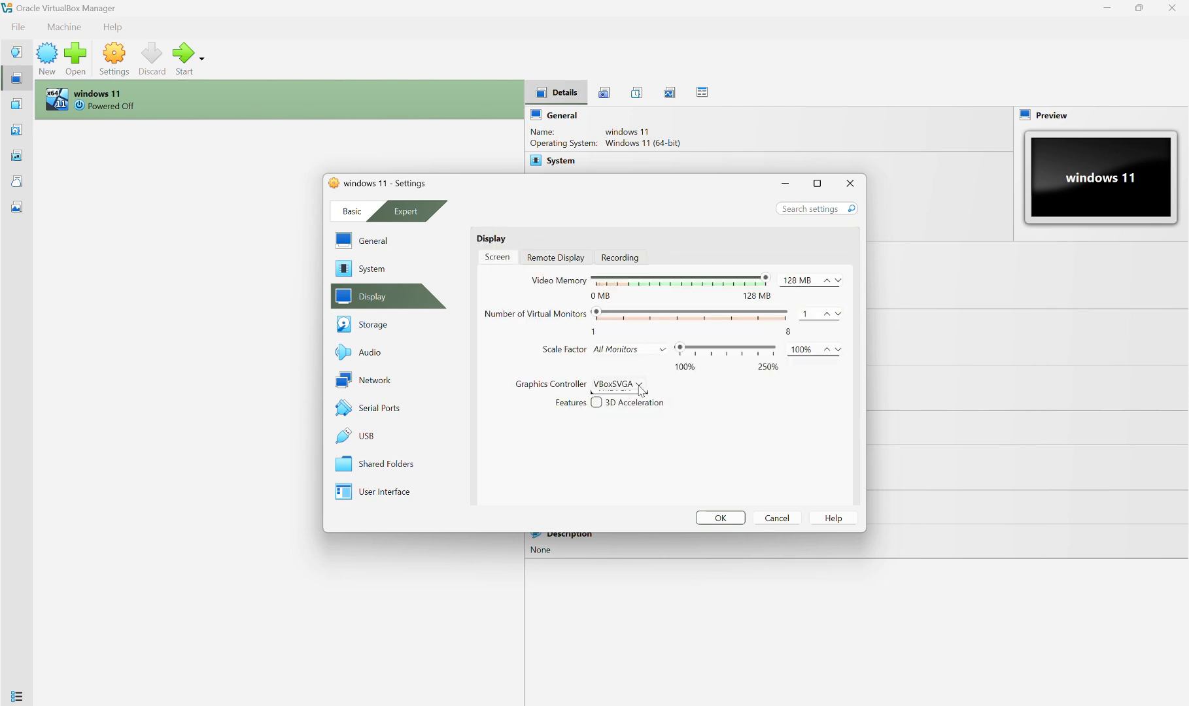
{"action": "left_click", "coordinate": [638, 385]}
{"action": "left_click", "coordinate": [626, 412]}
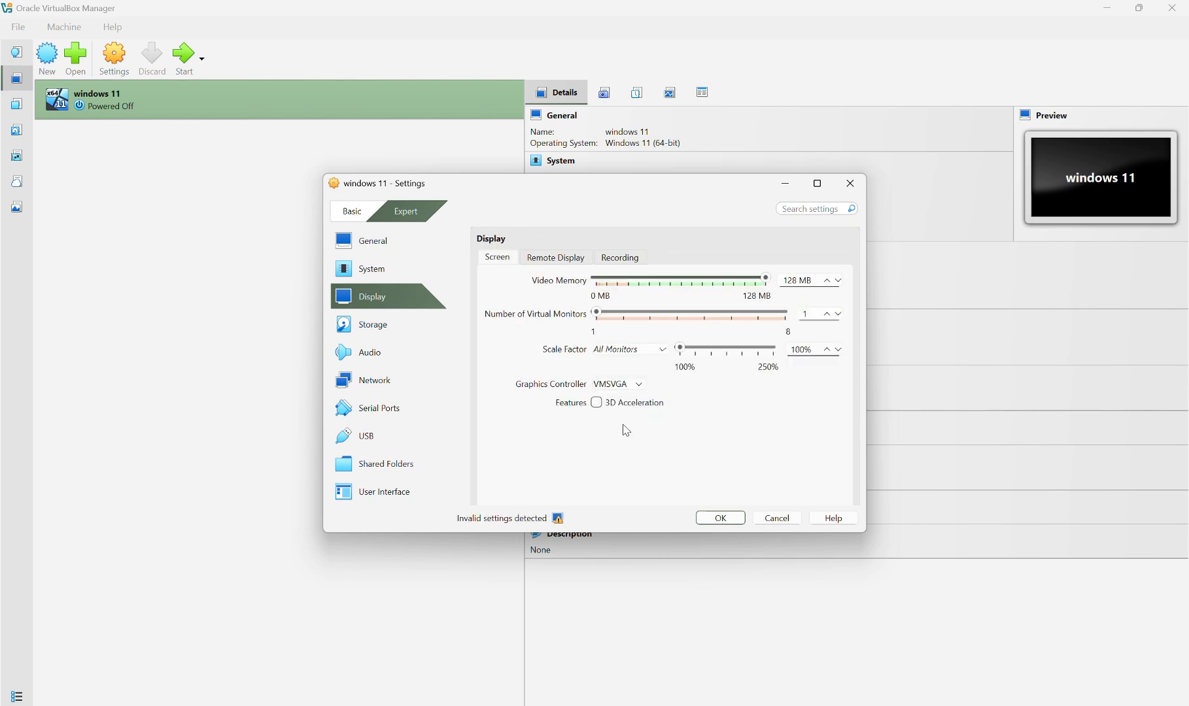
{"action": "left_click", "coordinate": [722, 519]}
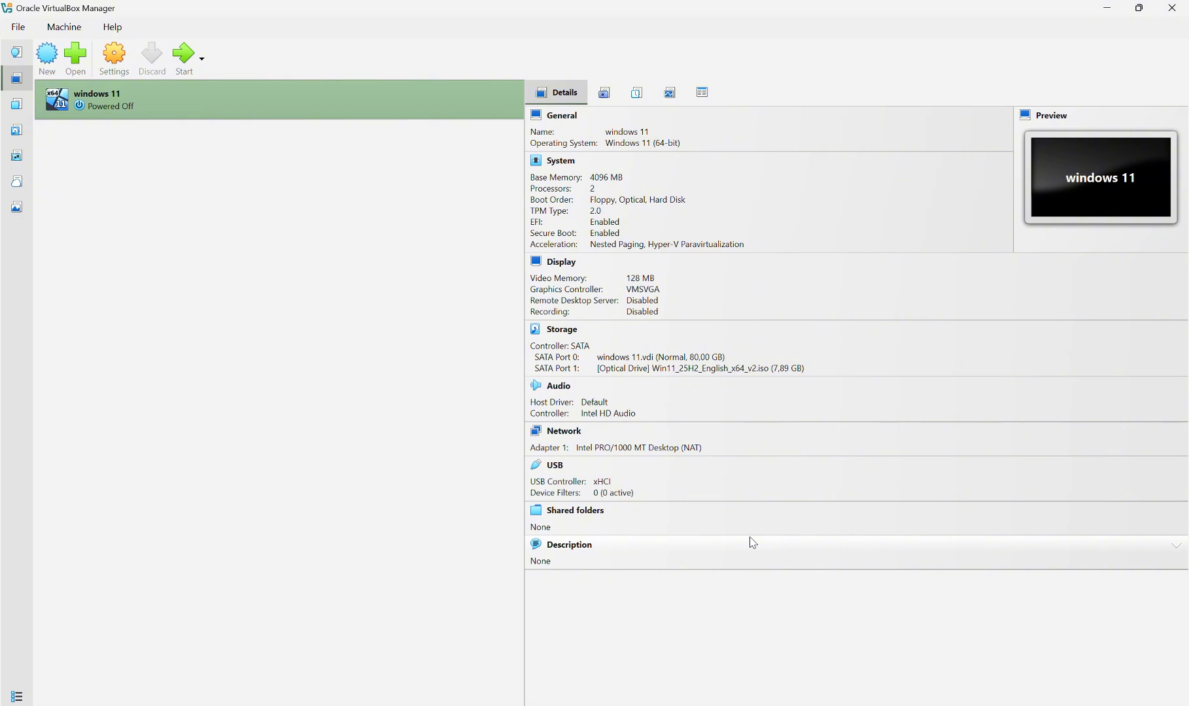
Start the VM, keep English (United States) and US keyboard, and agree to erase the disk
{"action": "left_click", "coordinate": [184, 59]}
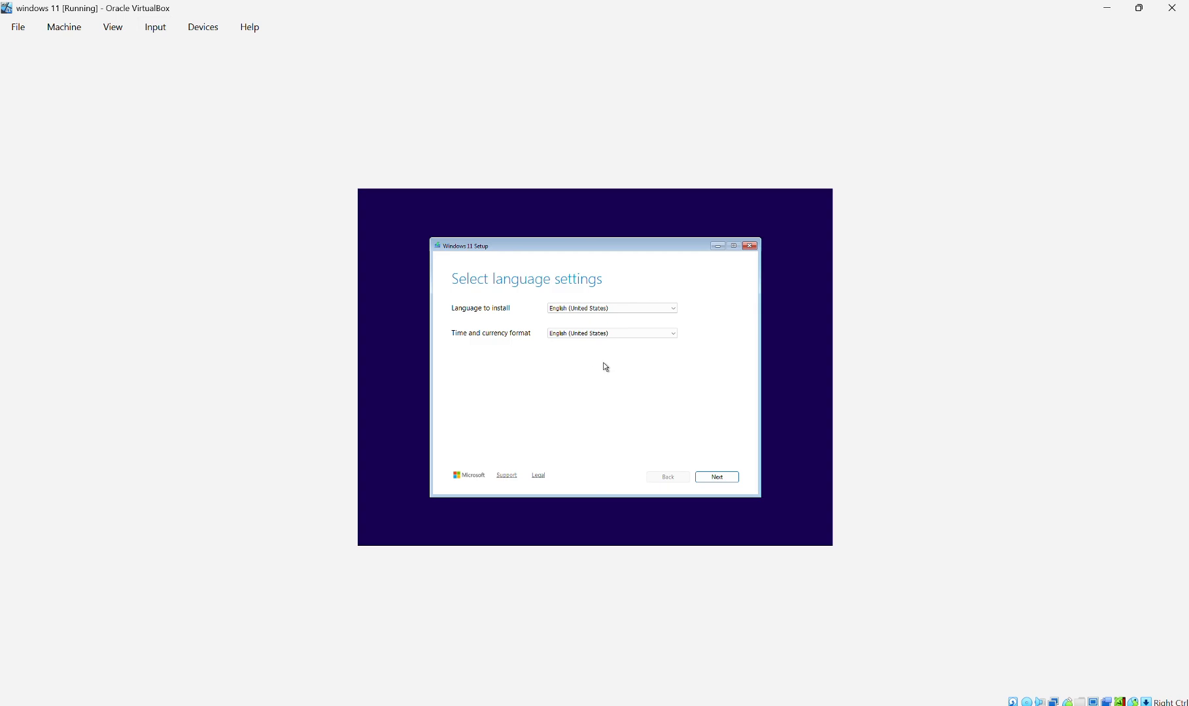
{"action": "left_click", "coordinate": [719, 477]}
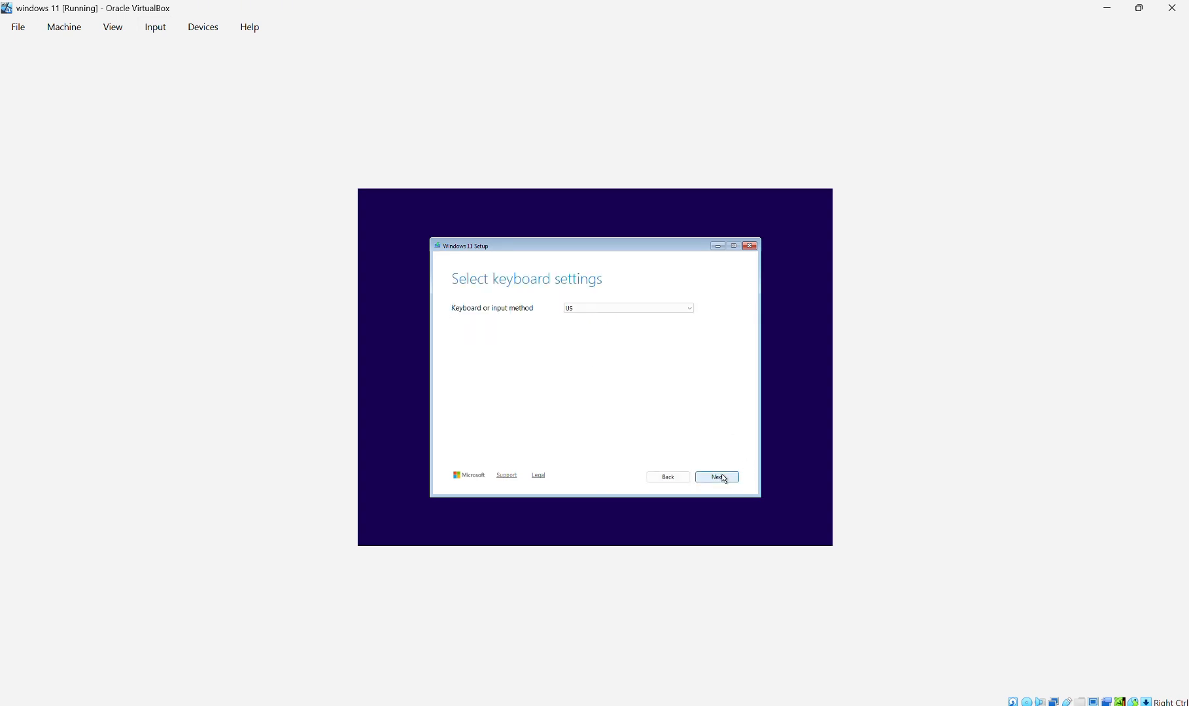
{"action": "left_click", "coordinate": [723, 478]}
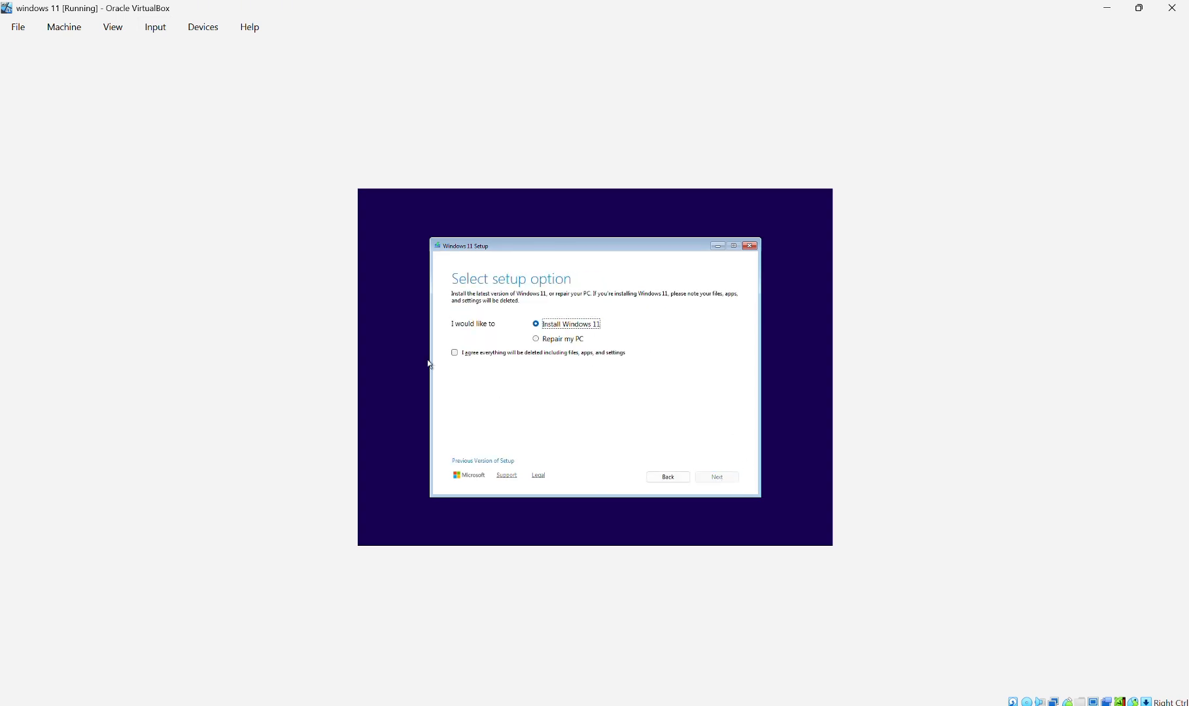
{"action": "left_click", "coordinate": [456, 354]}
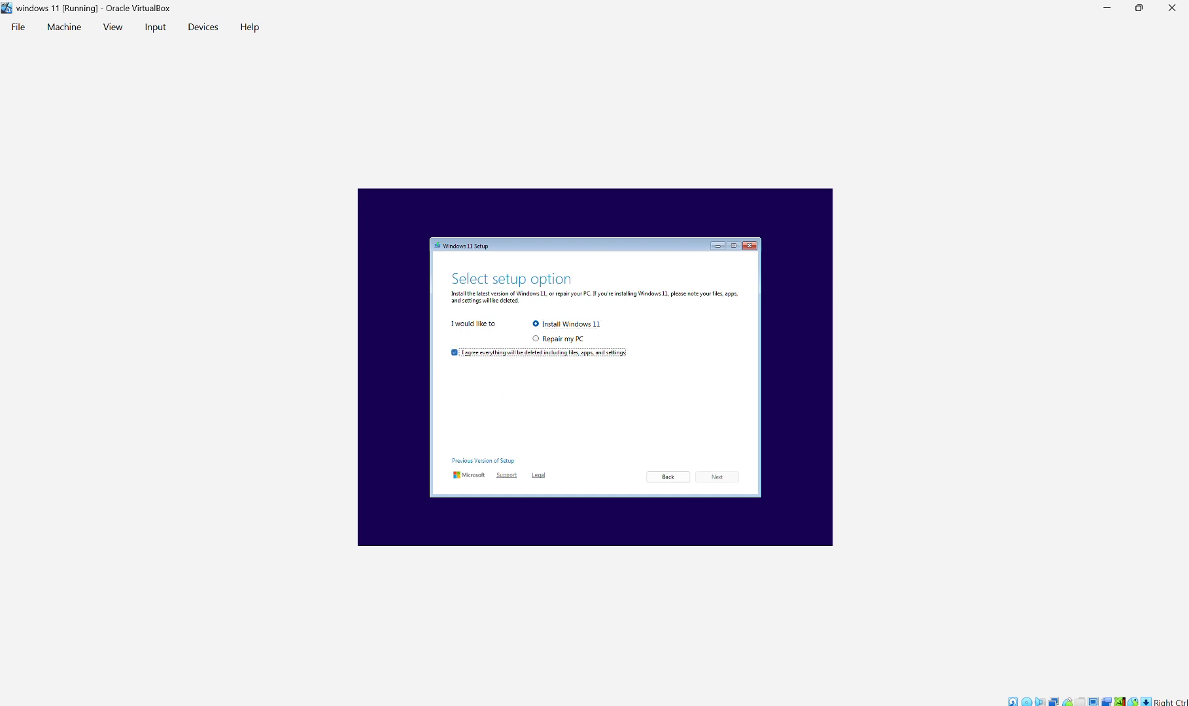
{"action": "left_click", "coordinate": [709, 478]}
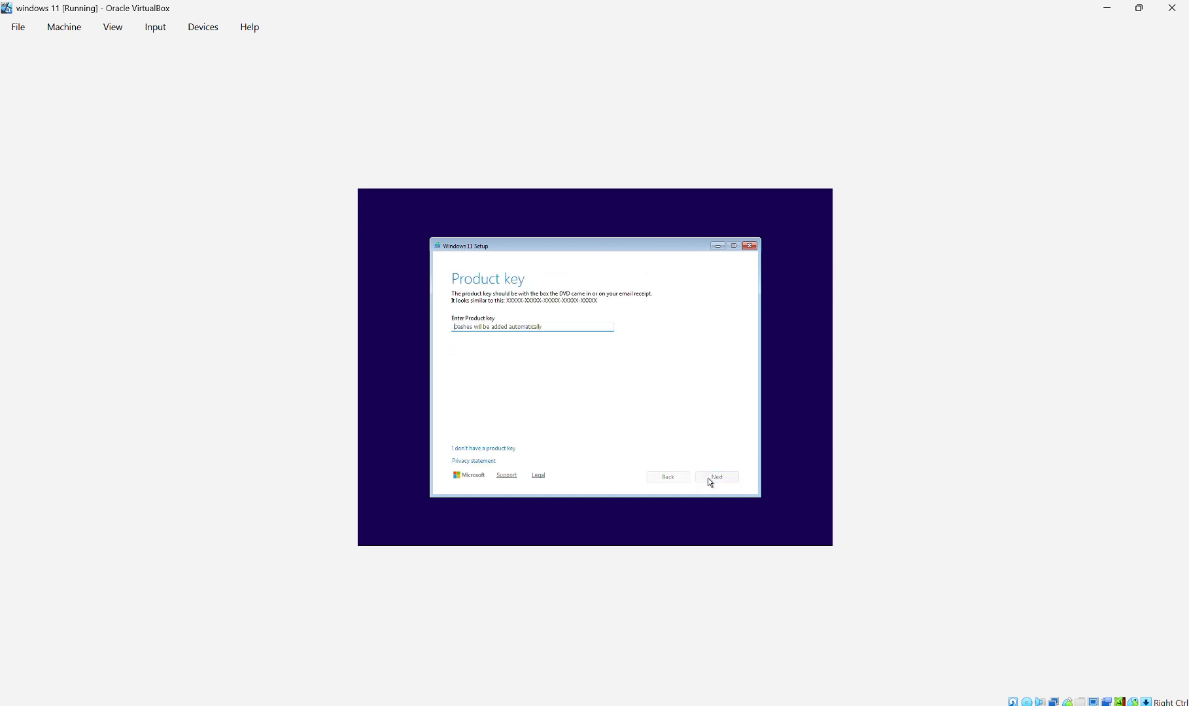
Skip the product key, choose Windows 11 Home, accept the license, and install onto the 80 GB disk
{"action": "left_click", "coordinate": [505, 448]}
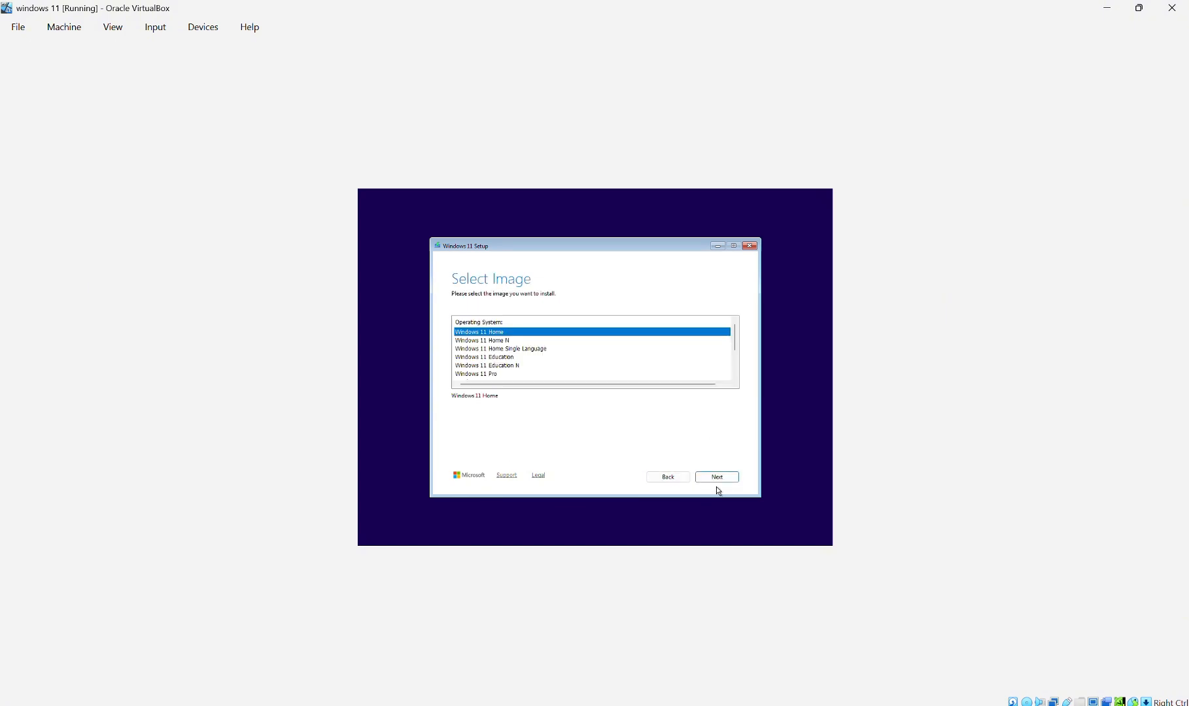
{"action": "left_click", "coordinate": [719, 478]}
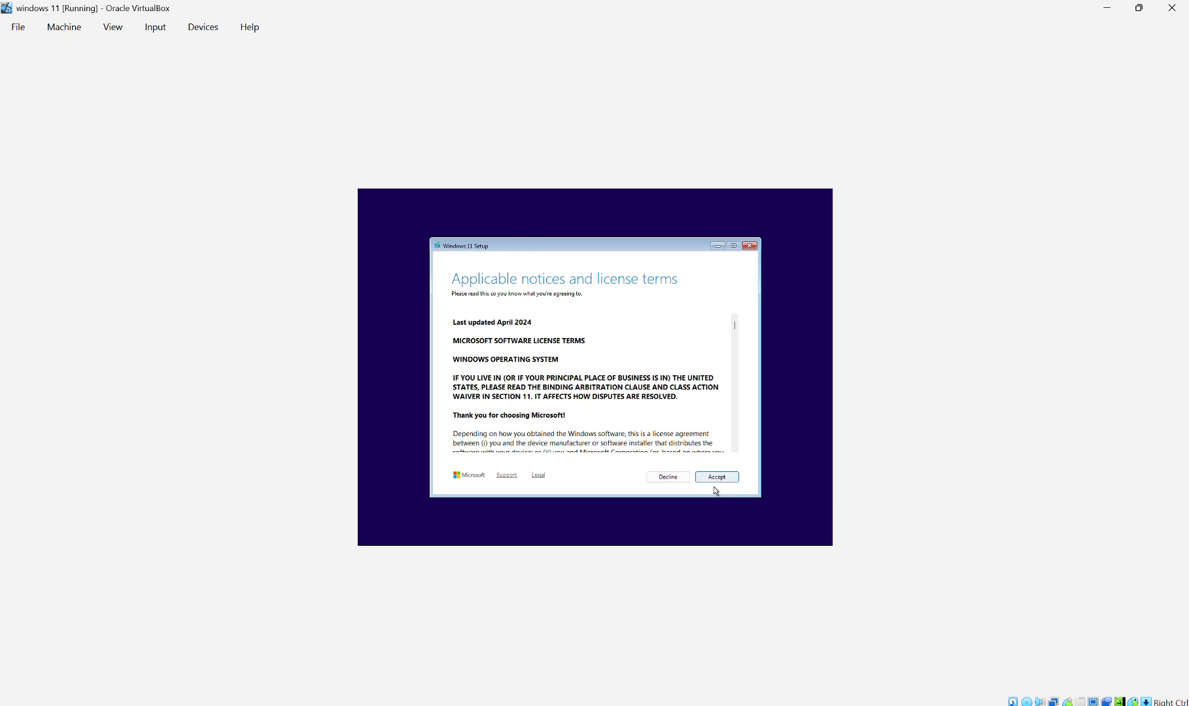
{"action": "left_click", "coordinate": [720, 479]}
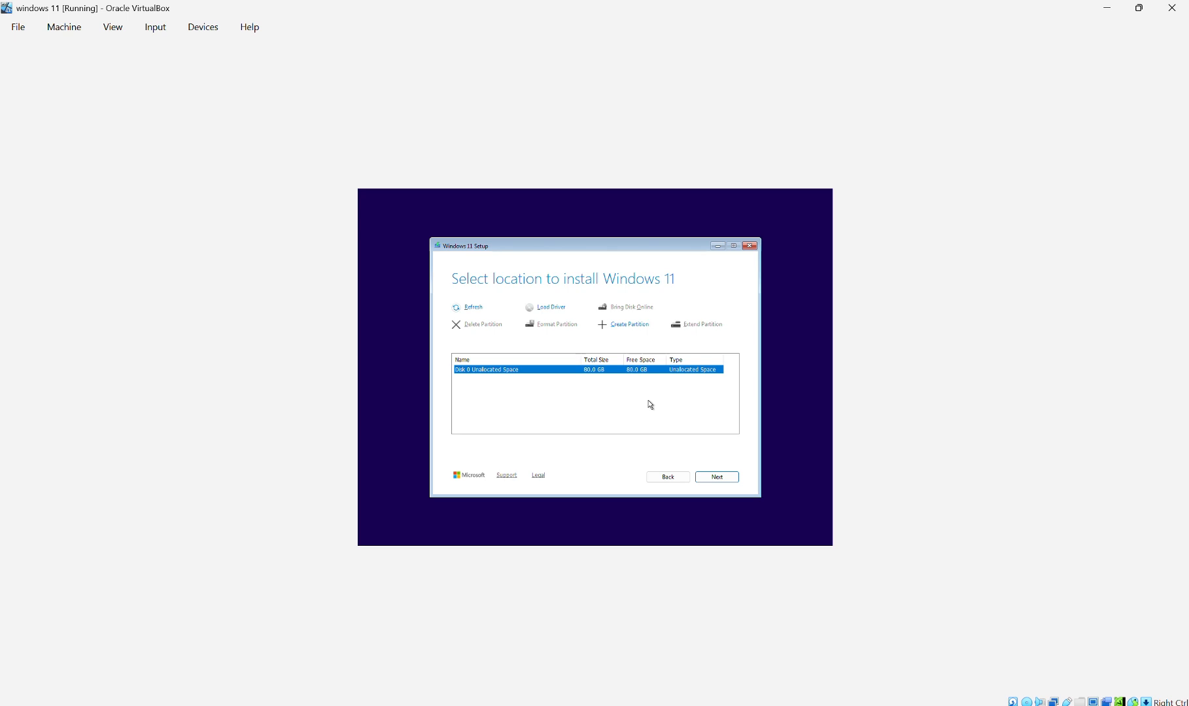
{"action": "left_click", "coordinate": [716, 478]}
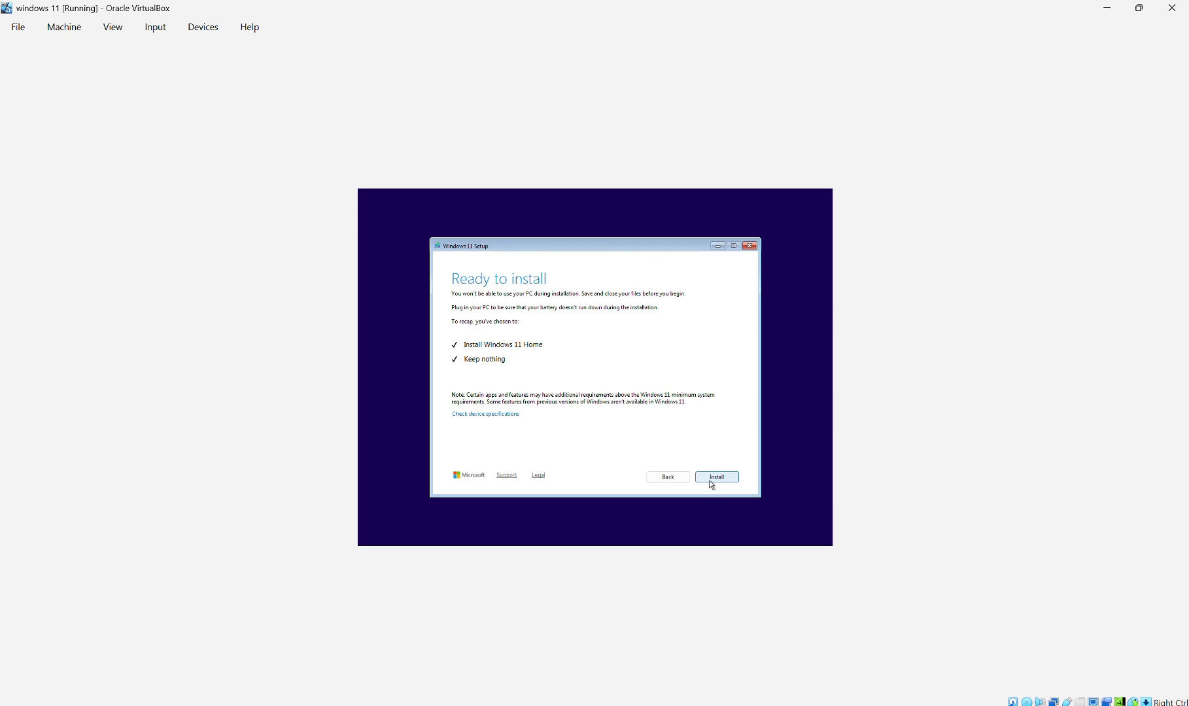
{"action": "left_click", "coordinate": [713, 483]}
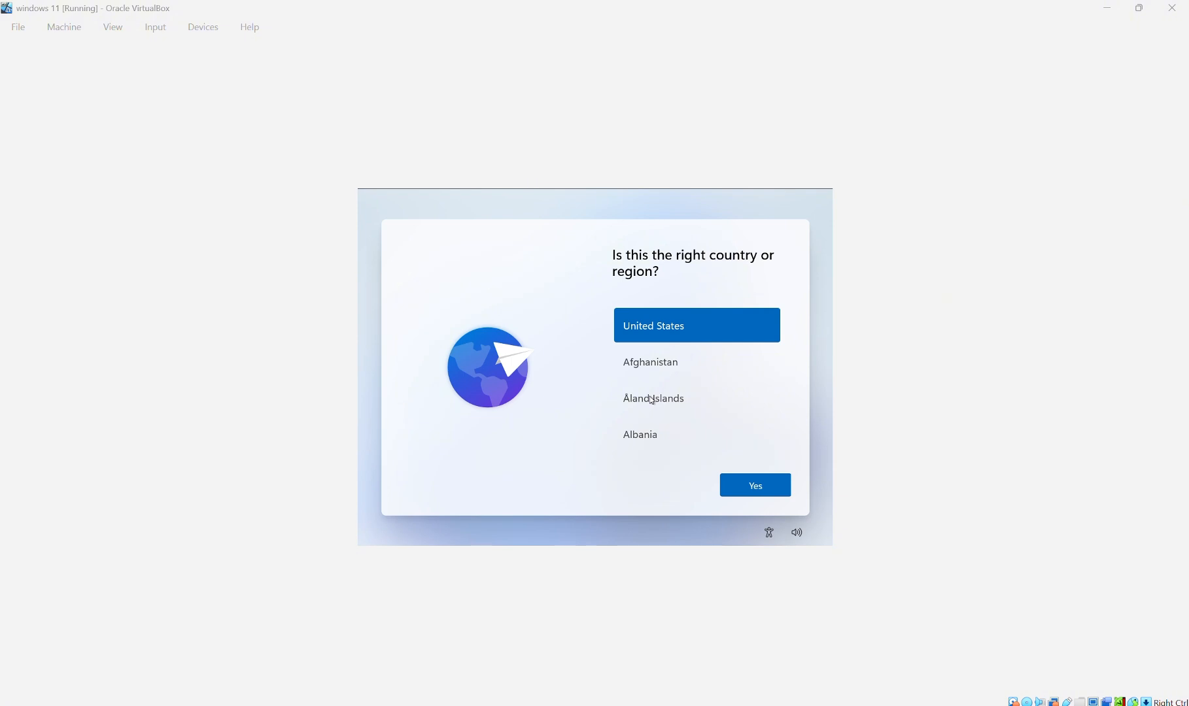
Confirm United States and the US keyboard layout, then give the device a name
{"action": "key", "text": "Return"}
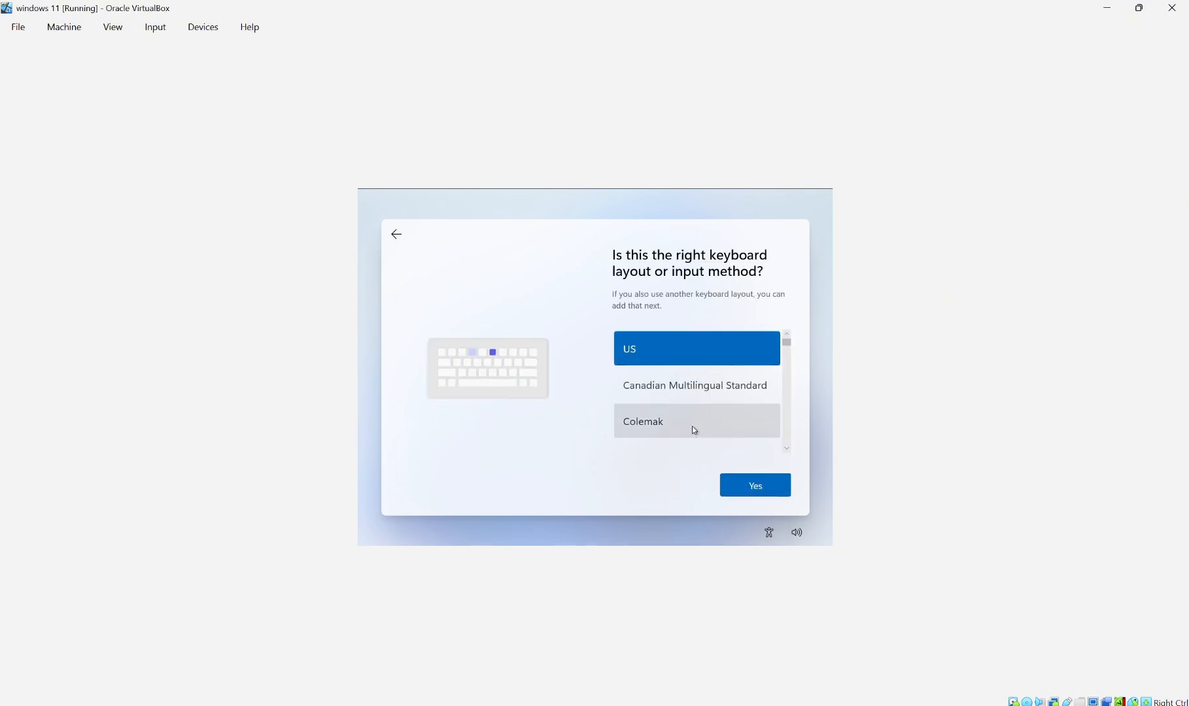
{"action": "left_click", "coordinate": [758, 484]}
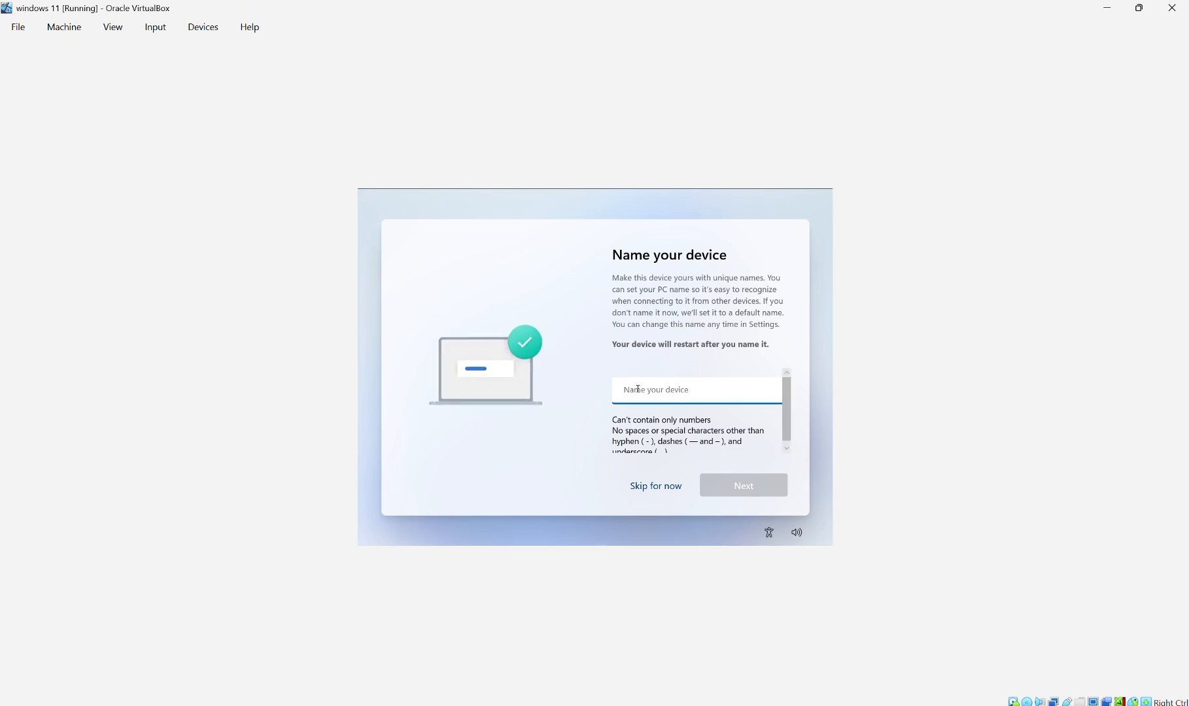
{"action": "type", "text": "nindidara"}
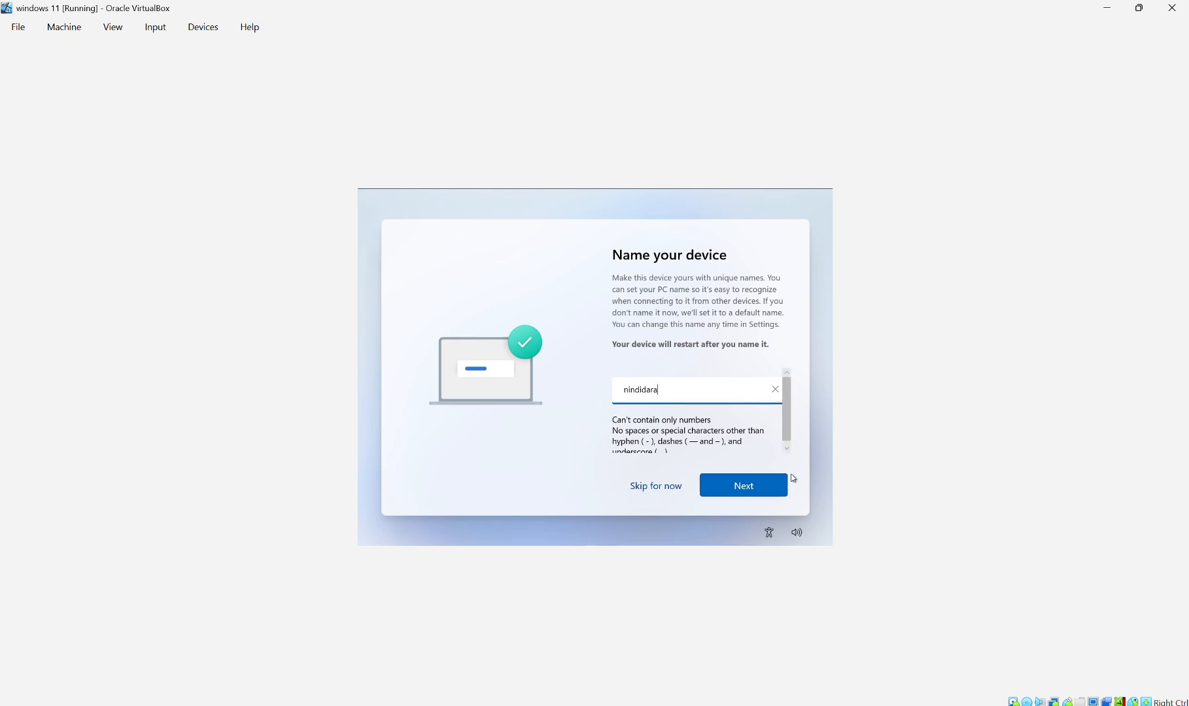
{"action": "left_click", "coordinate": [732, 495]}
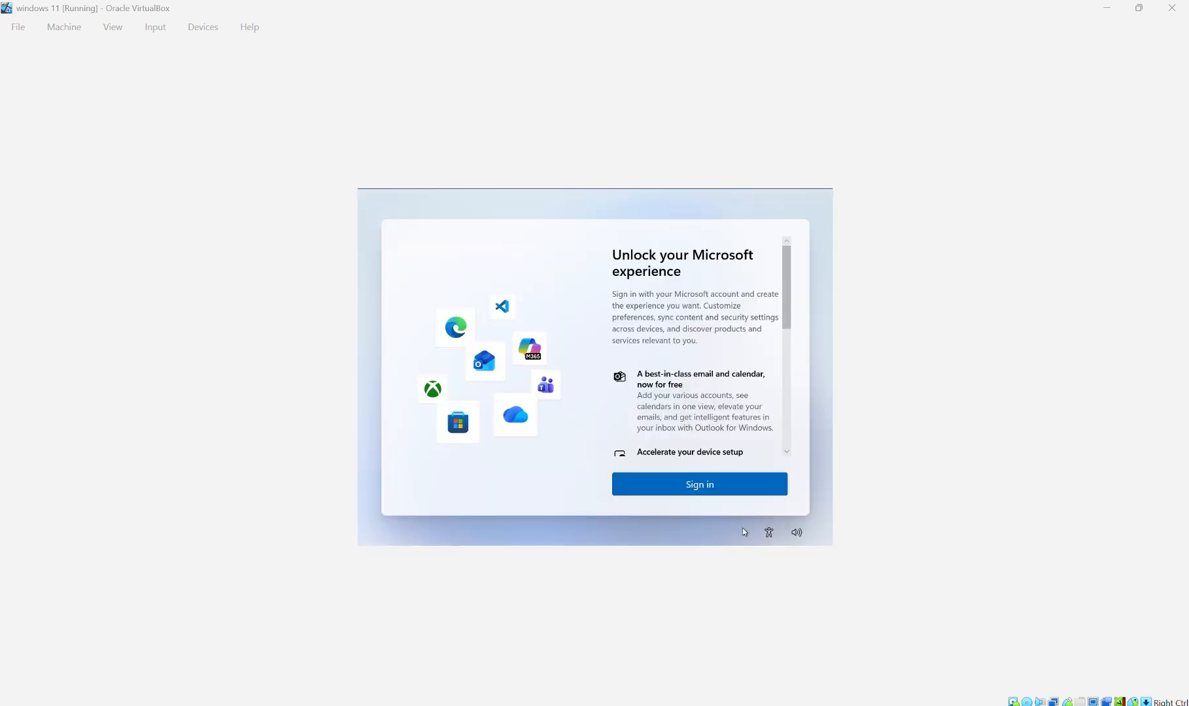
Sign in with the Microsoft account e-mail and the verification code sent by e-mail
{"action": "scroll", "coordinate": [650, 379], "scroll_direction": "down", "scroll_amount": 6}
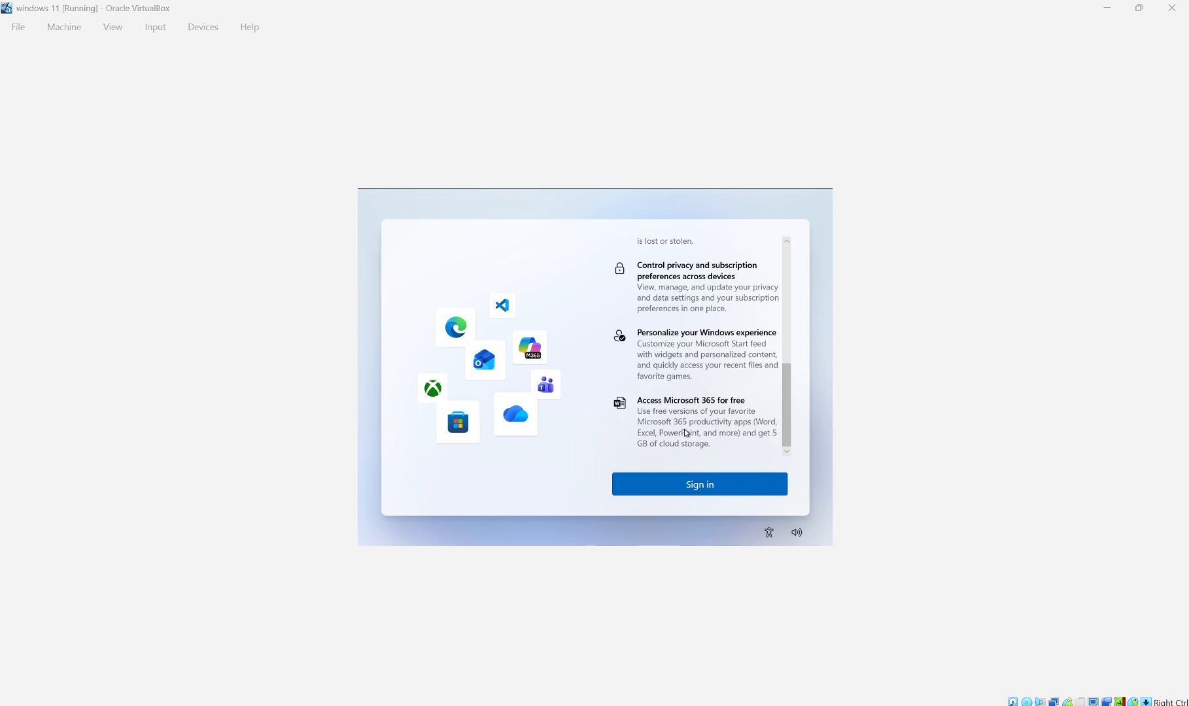
{"action": "left_click", "coordinate": [683, 484]}
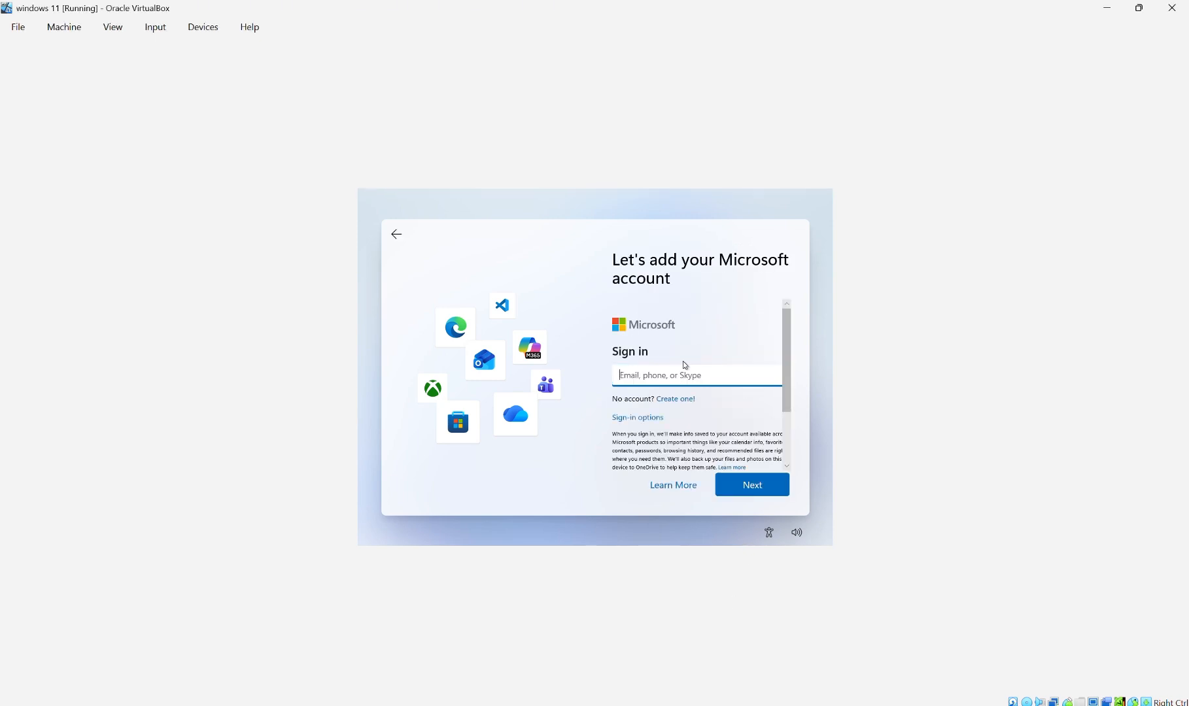
{"action": "key", "text": "Return"}
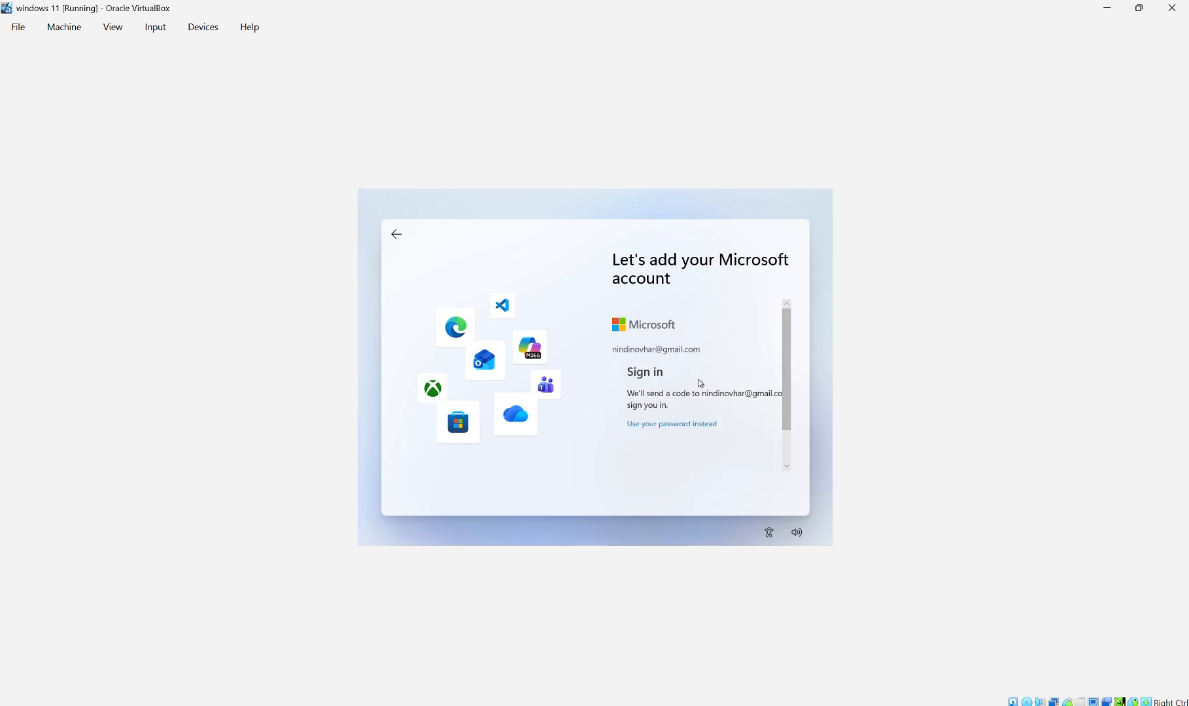
{"action": "left_click", "coordinate": [772, 487]}
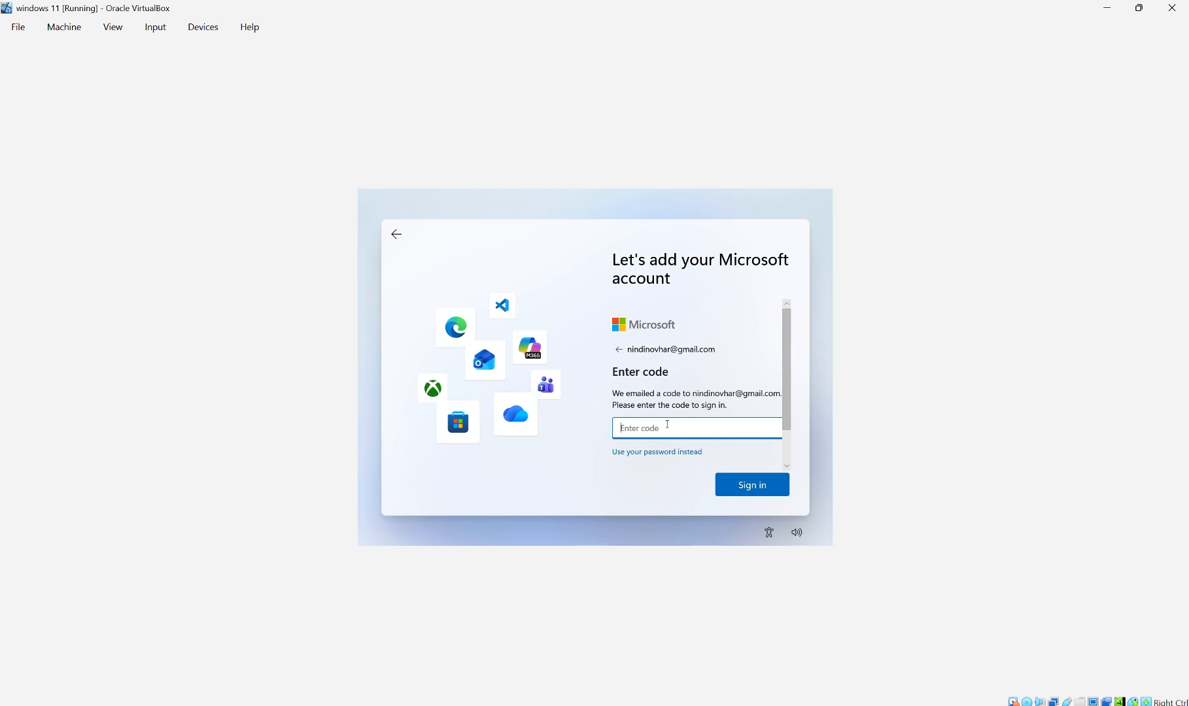
{"action": "left_click", "coordinate": [762, 491]}
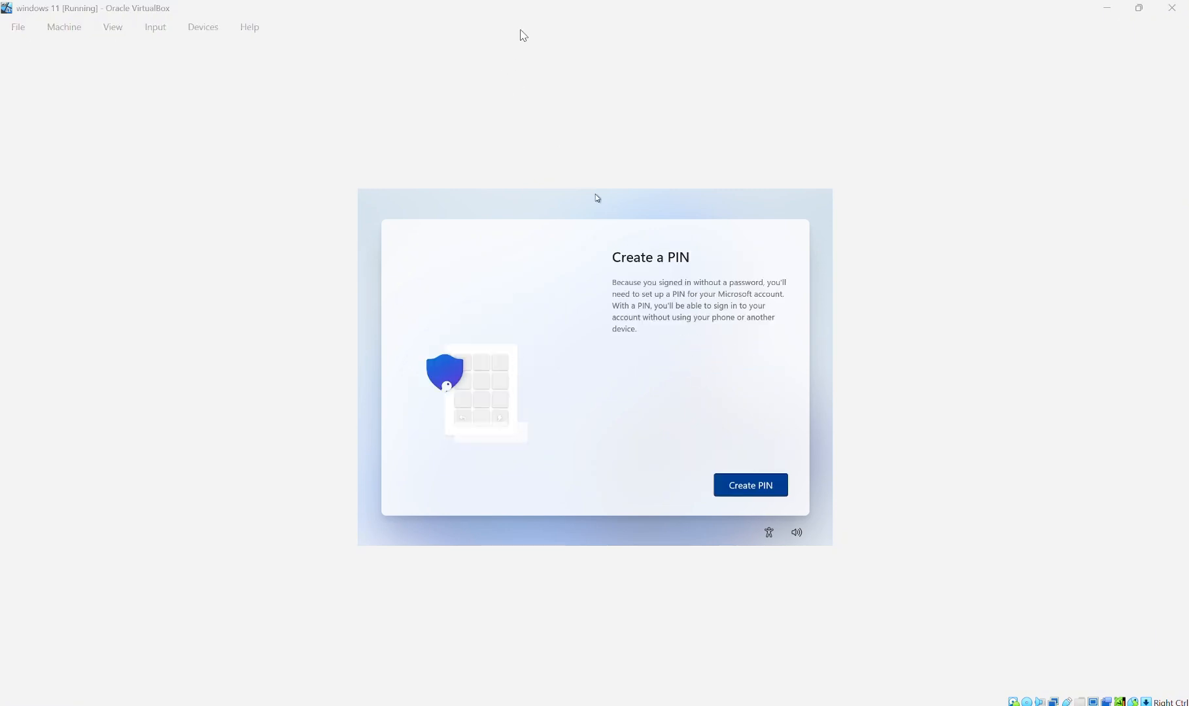
Create and confirm a six-digit sign-in PIN
{"action": "left_click", "coordinate": [758, 485]}
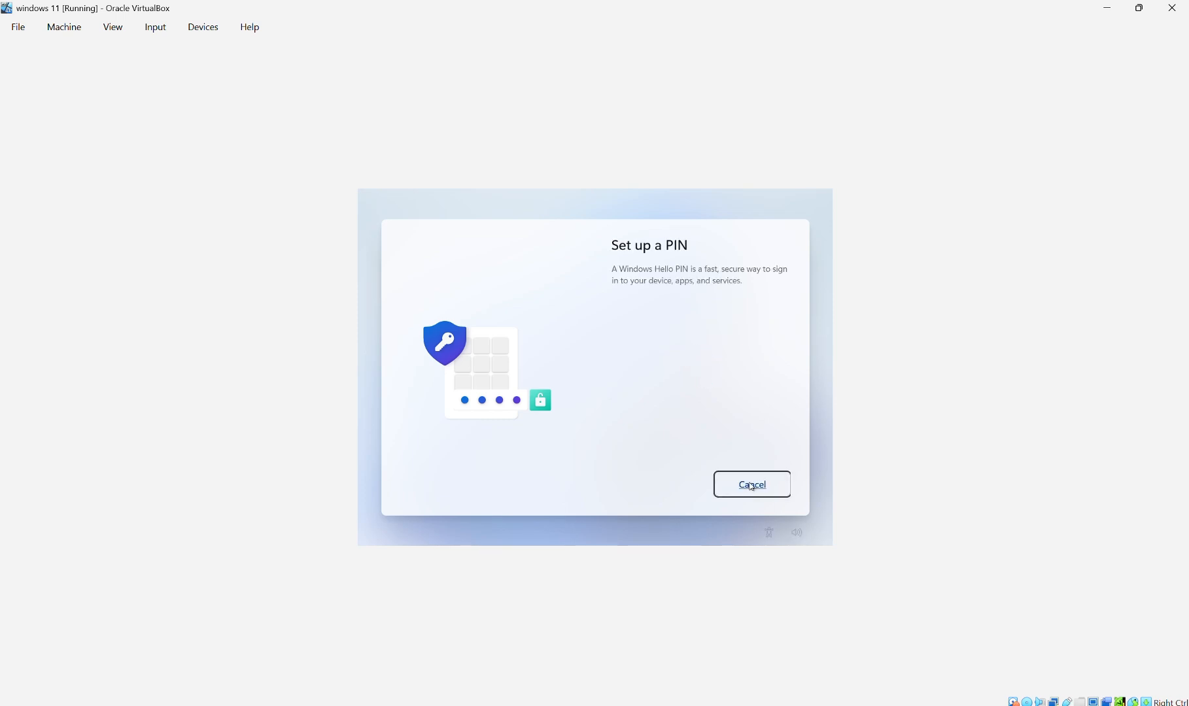
{"action": "left_click", "coordinate": [748, 484]}
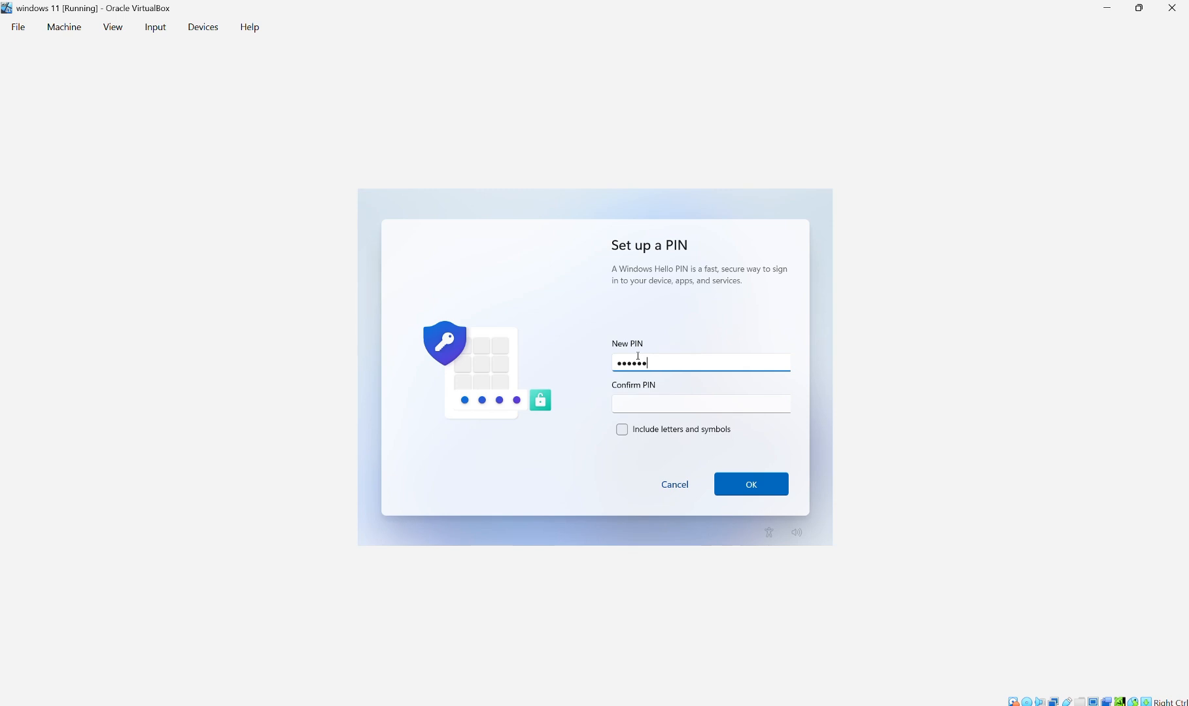
{"action": "left_click", "coordinate": [632, 407]}
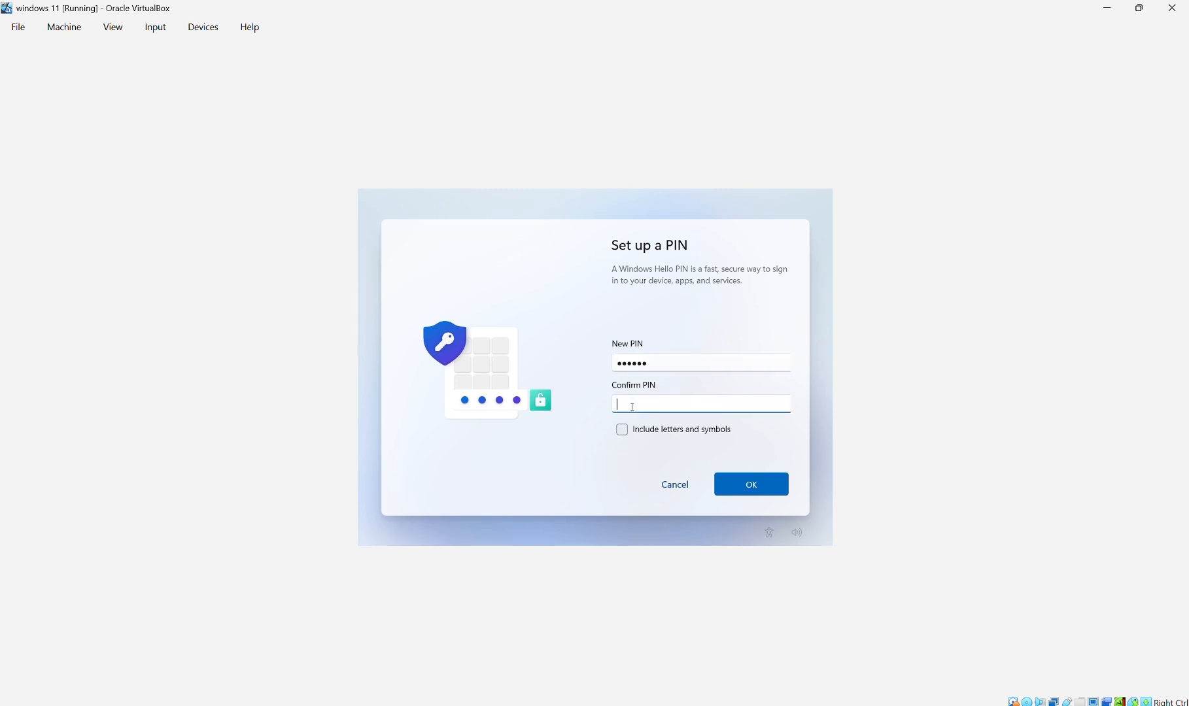
{"action": "type", "text": "••••••"}
{"action": "left_click", "coordinate": [757, 487]}
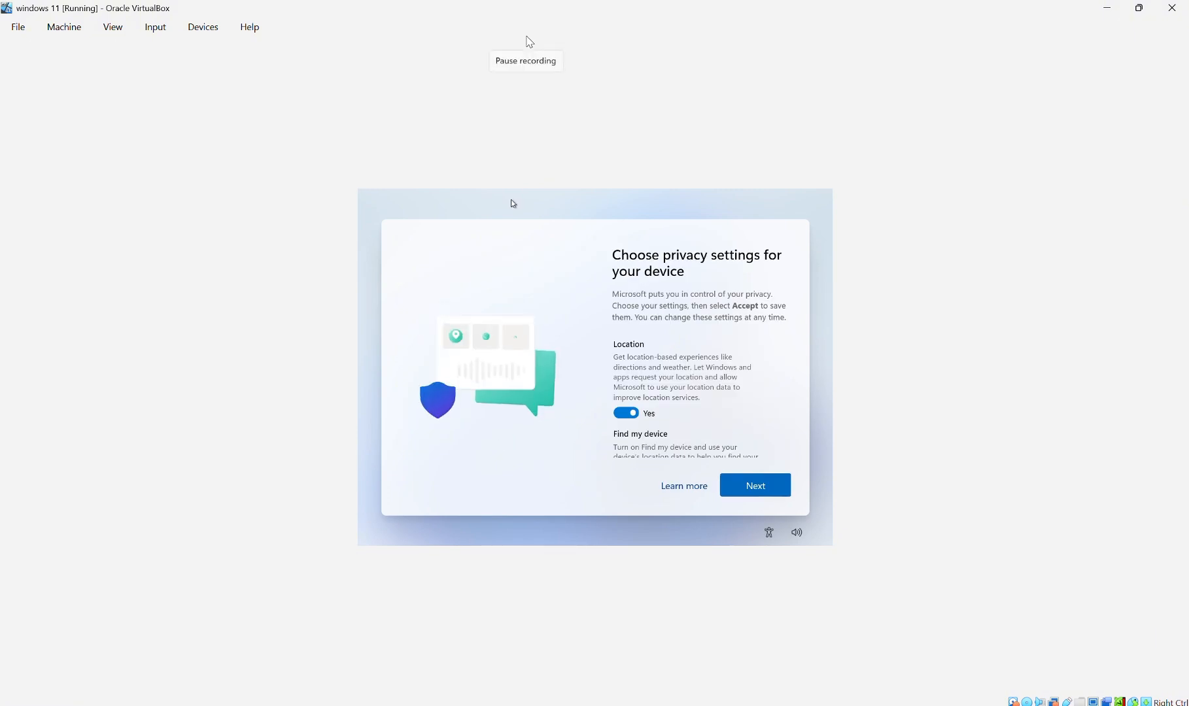
Accept the privacy settings by advancing through each page
{"action": "left_click", "coordinate": [765, 487]}
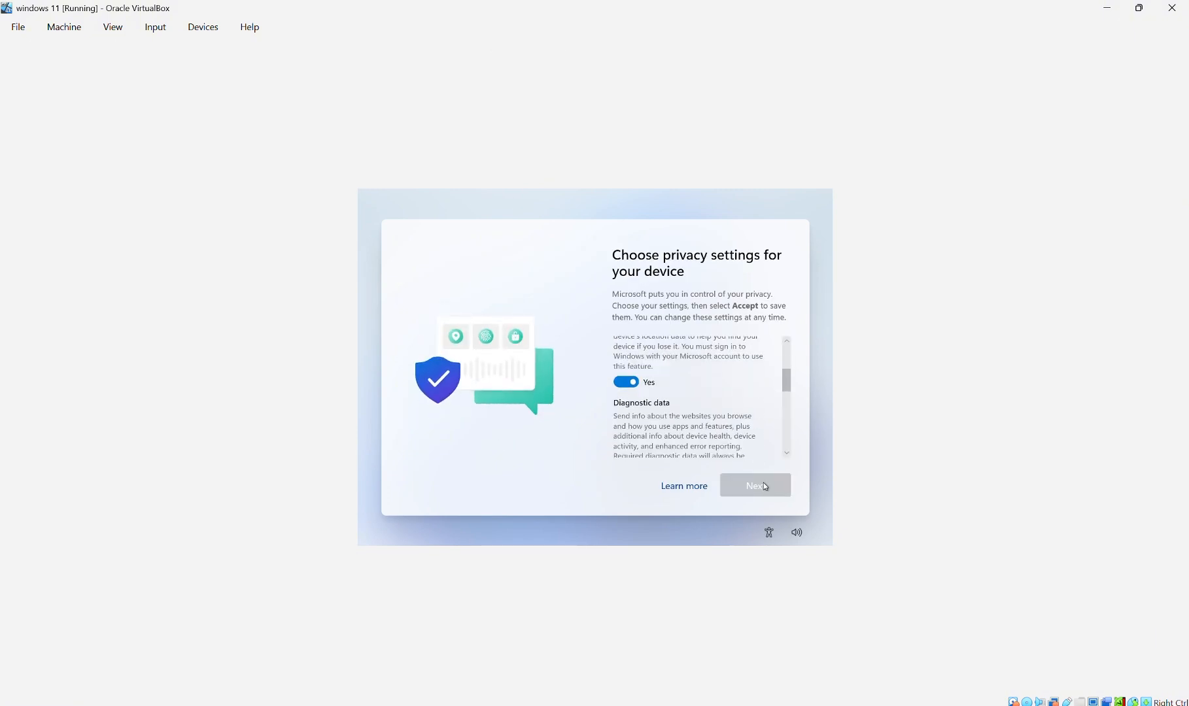
{"action": "left_click", "coordinate": [765, 487]}
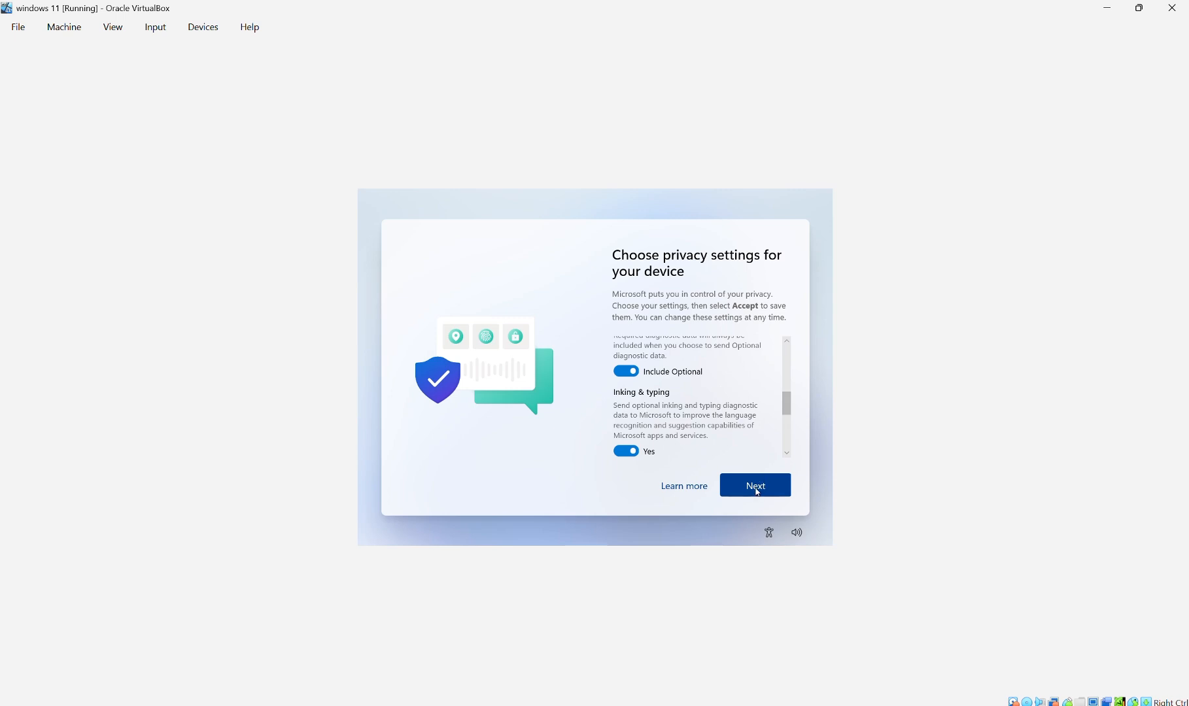
{"action": "left_click", "coordinate": [757, 490]}
{"action": "left_click", "coordinate": [757, 489]}
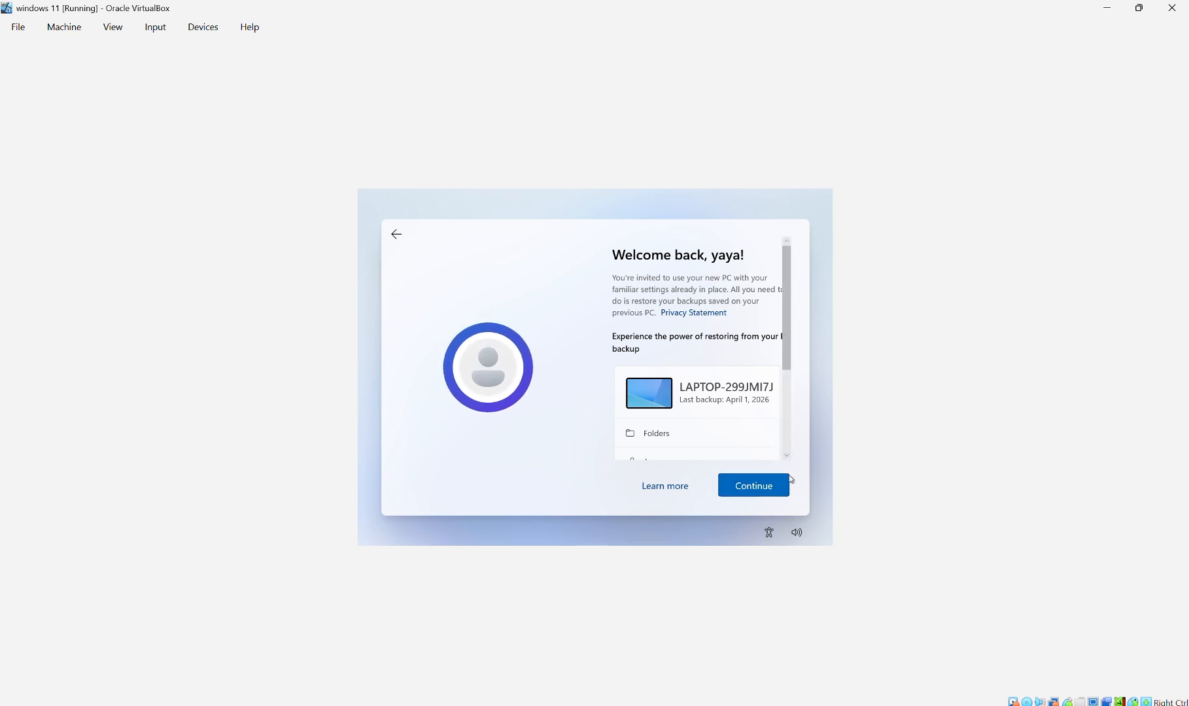
Set up as a new PC and skip the device-usage choices with Development cleared
{"action": "scroll", "coordinate": [712, 445], "scroll_direction": "down", "scroll_amount": 3}
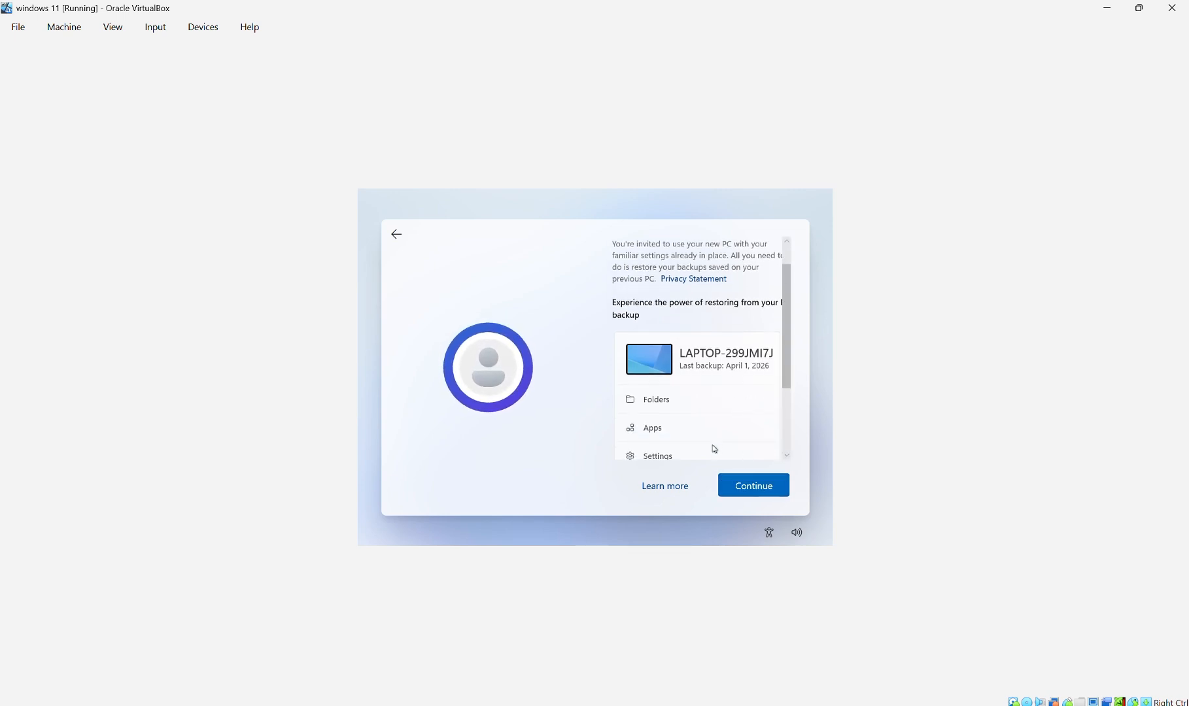
{"action": "left_click", "coordinate": [737, 489]}
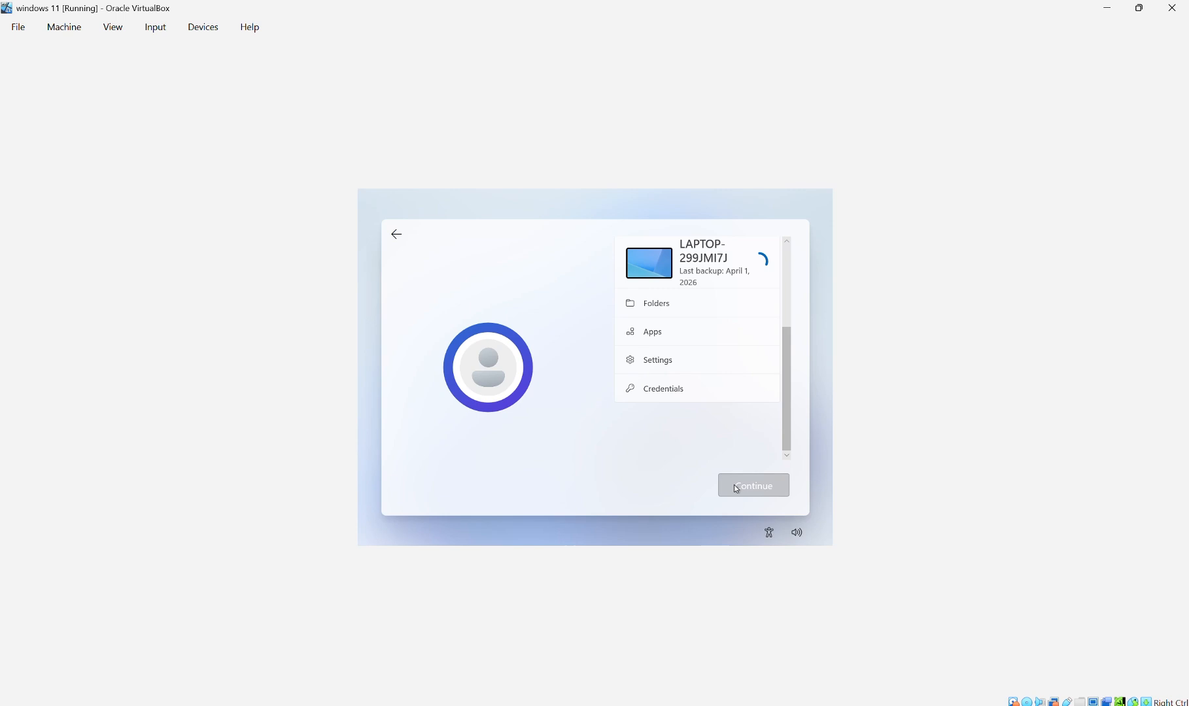
{"action": "left_click", "coordinate": [688, 495]}
{"action": "left_click", "coordinate": [688, 492]}
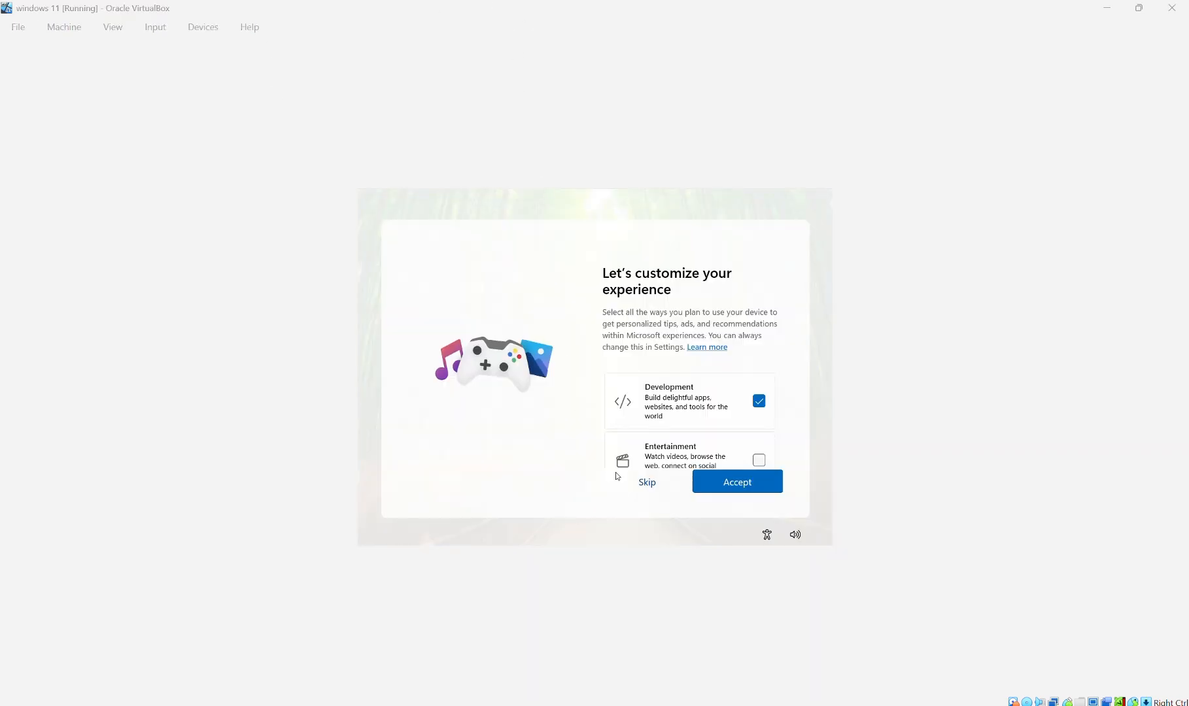
{"action": "left_click", "coordinate": [759, 401]}
{"action": "left_click", "coordinate": [647, 484]}
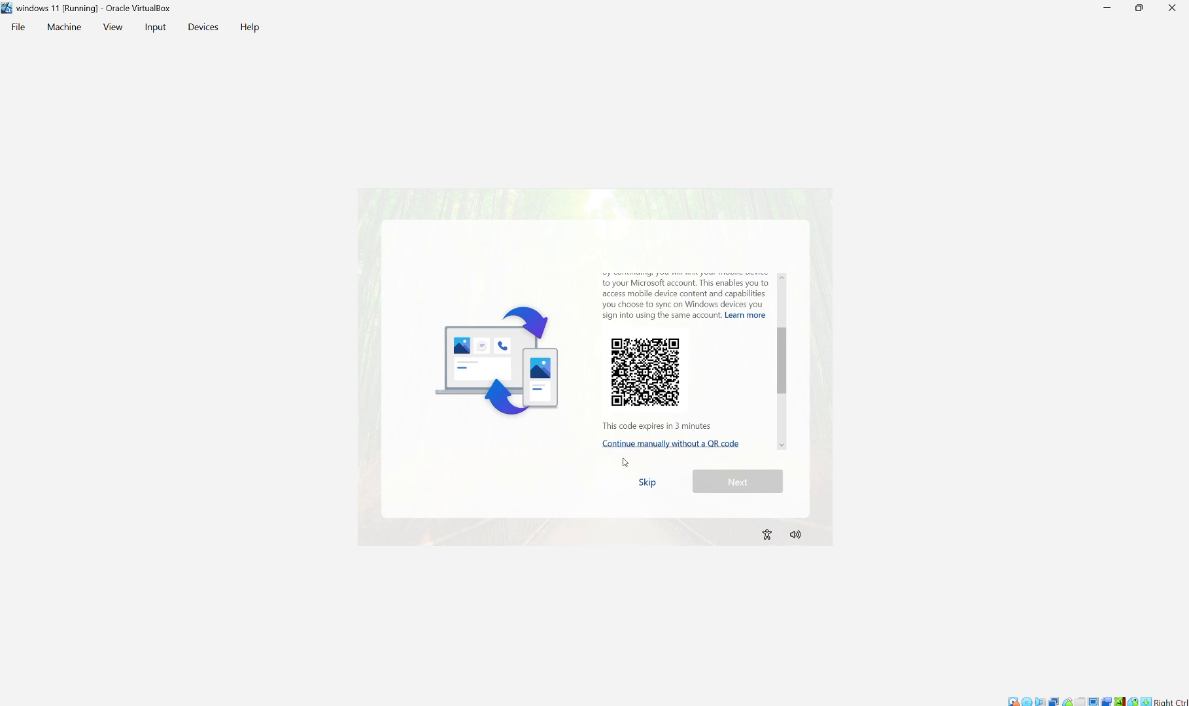
Skip phone linking and OneDrive backup, allow Edge data import, and decline Microsoft 365 offers
{"action": "left_click", "coordinate": [647, 484]}
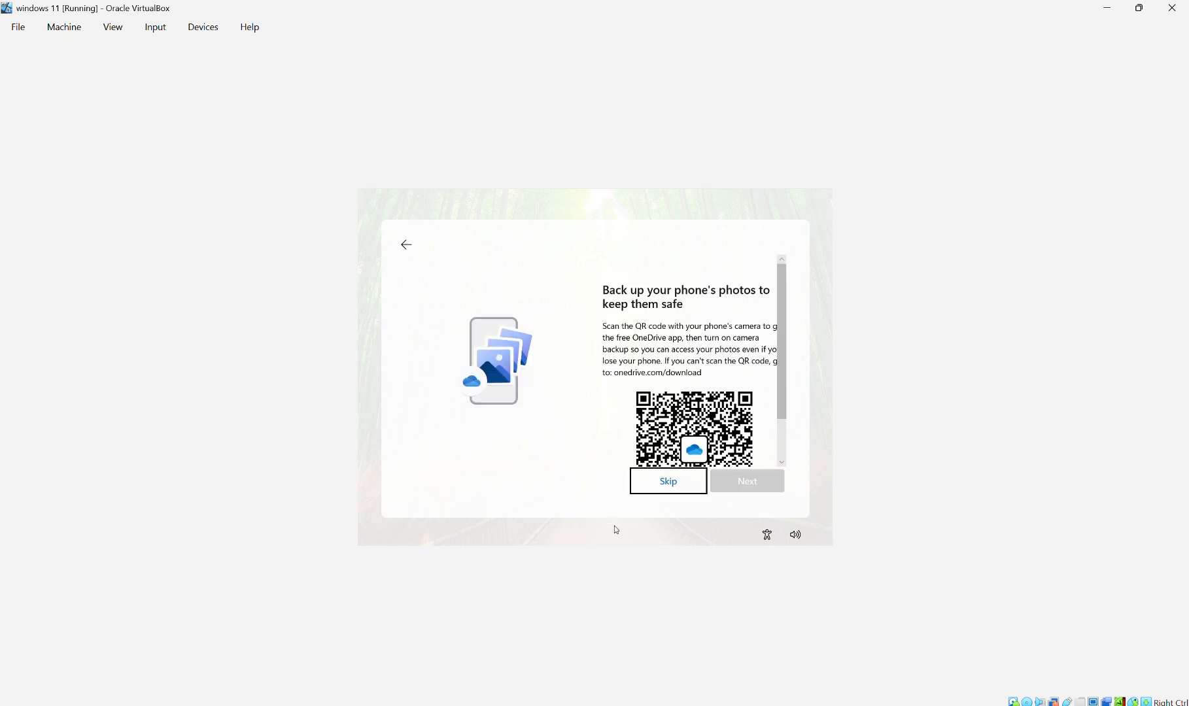
{"action": "left_click", "coordinate": [671, 488]}
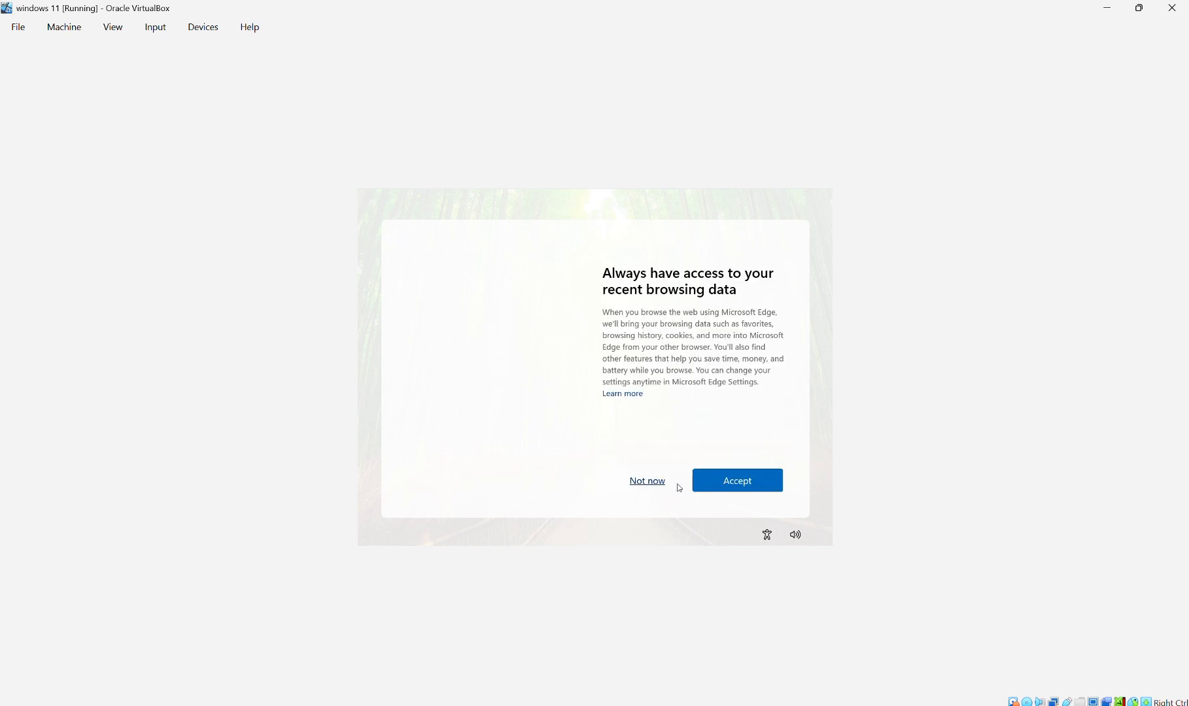
{"action": "left_click", "coordinate": [723, 487]}
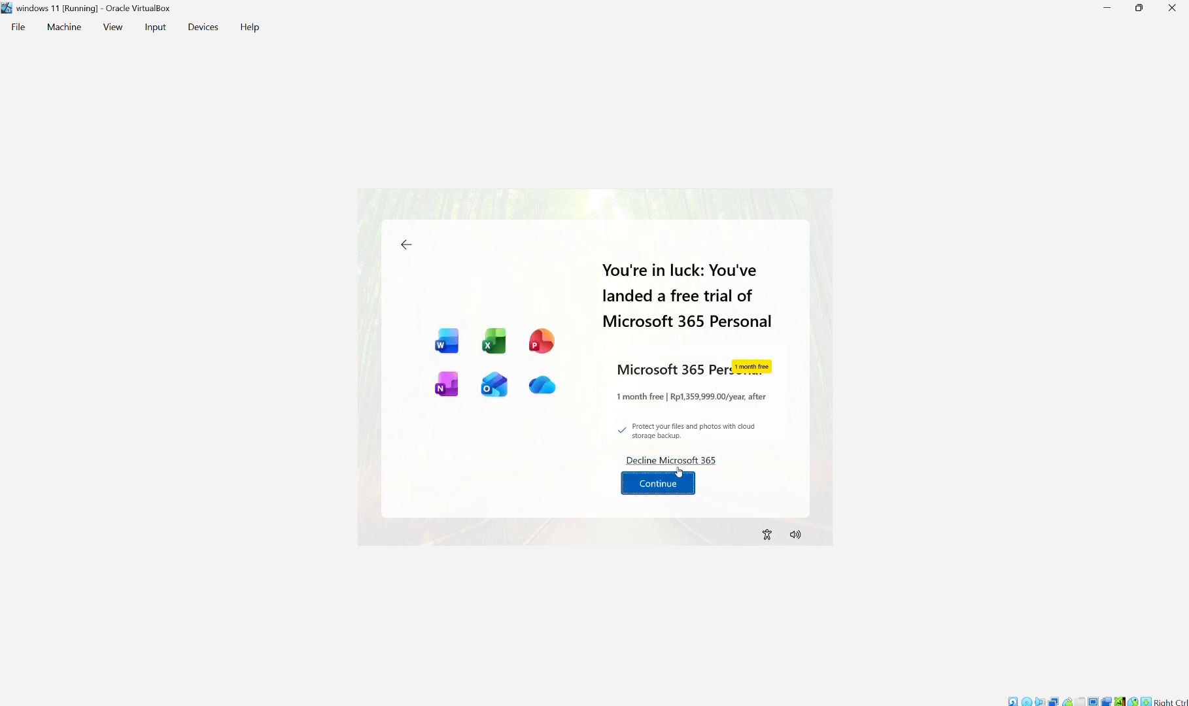
{"action": "left_click", "coordinate": [678, 462]}
{"action": "left_click", "coordinate": [664, 491]}
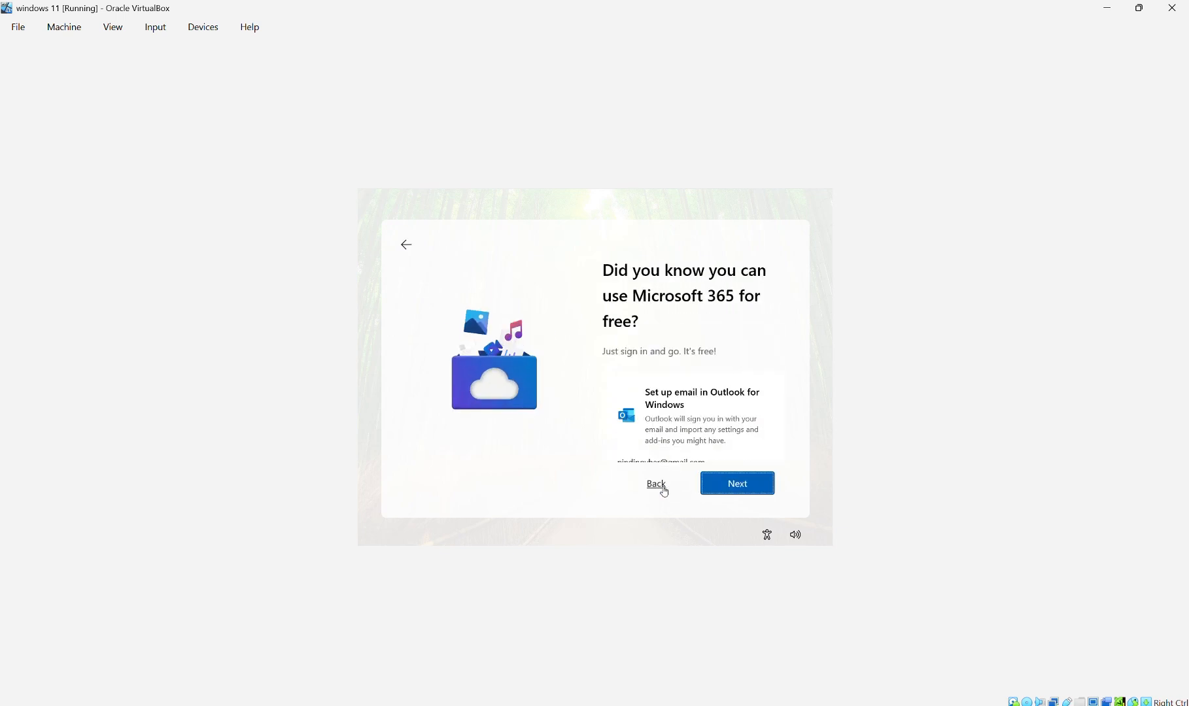
{"action": "left_click", "coordinate": [717, 490]}
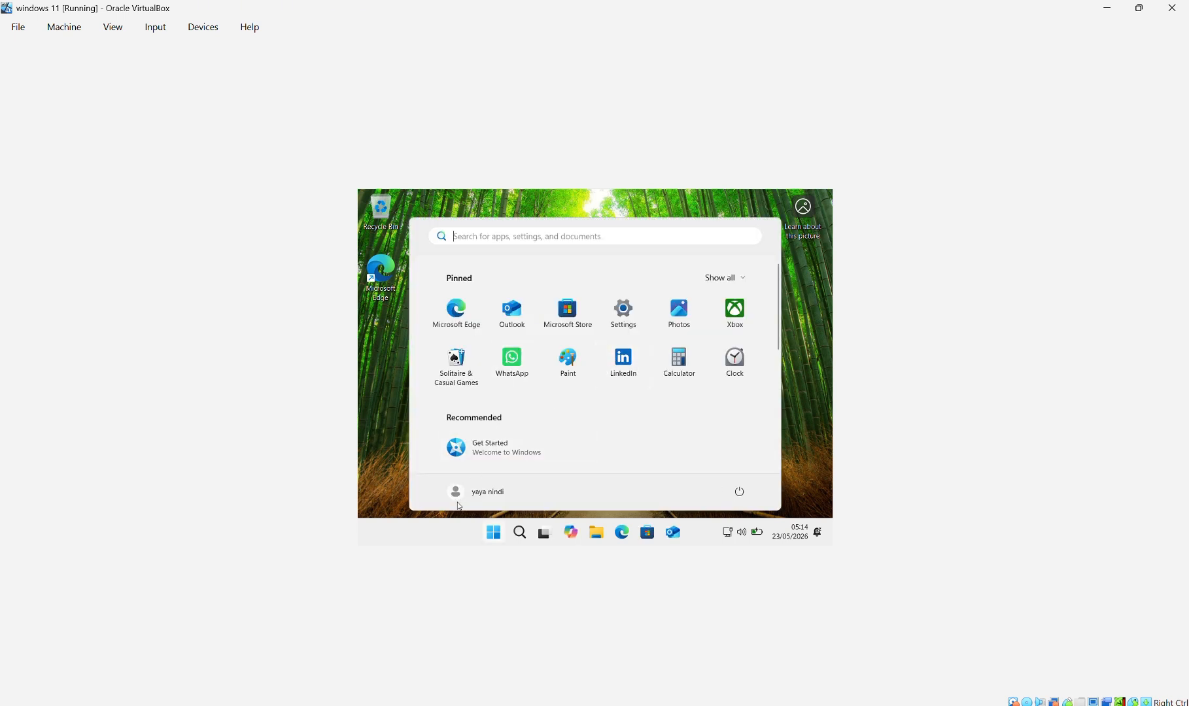
Open YouTube in Edge via a web search and search for 'upin ipin terbaru 2025'
{"action": "left_click", "coordinate": [466, 322]}
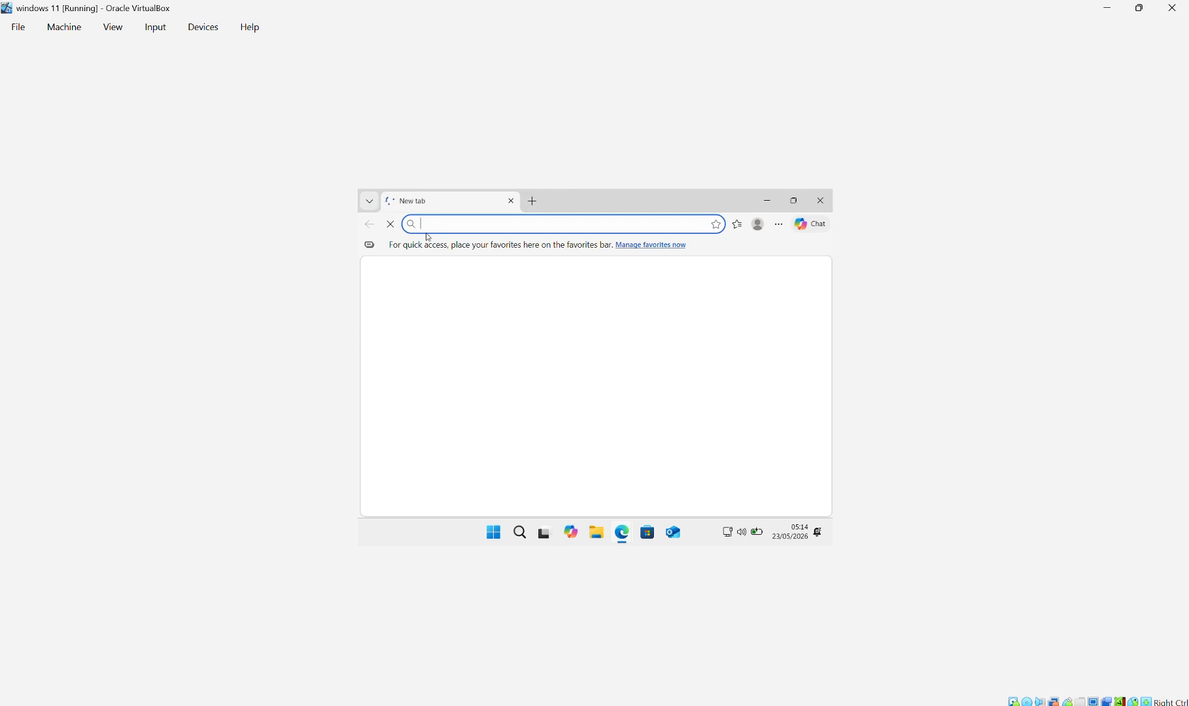
{"action": "left_click", "coordinate": [431, 227]}
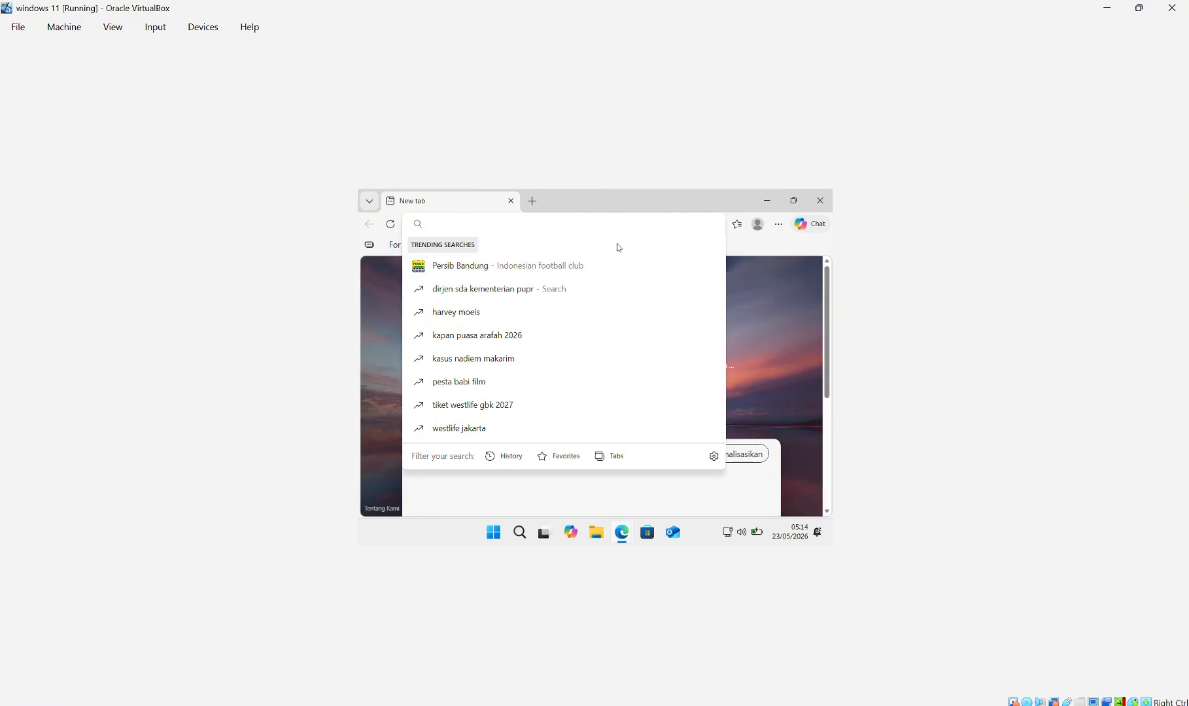
{"action": "type", "text": "youtube"}
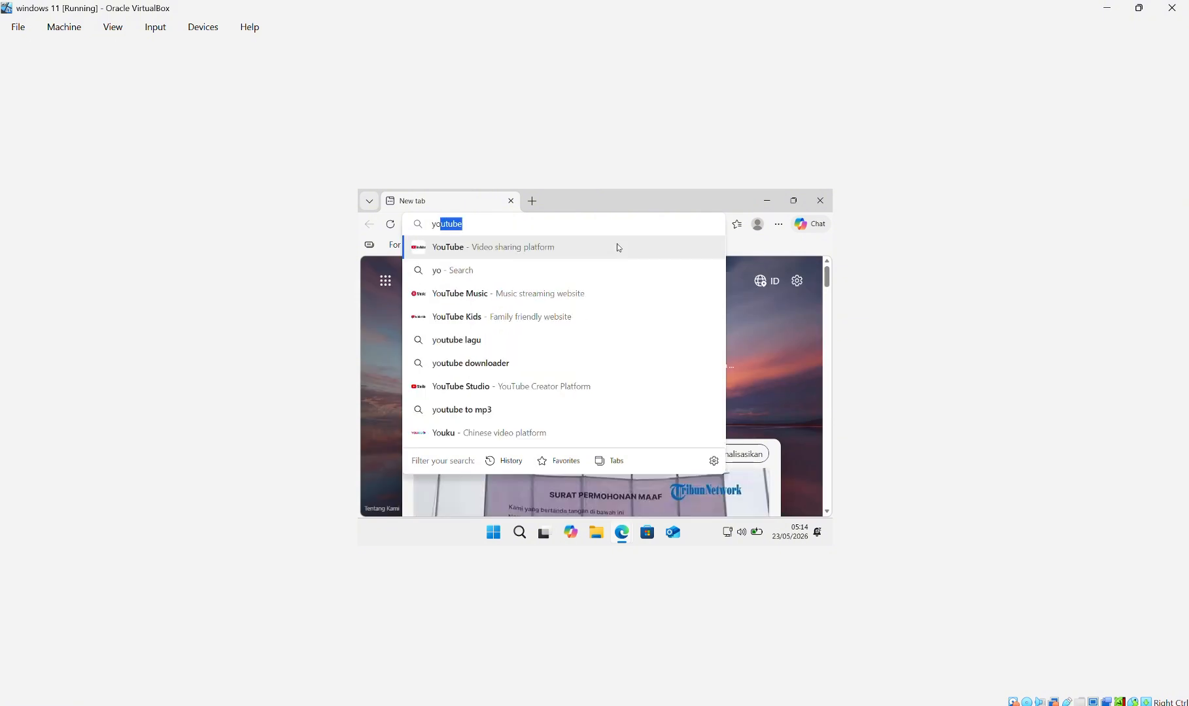
{"action": "key", "text": "Return"}
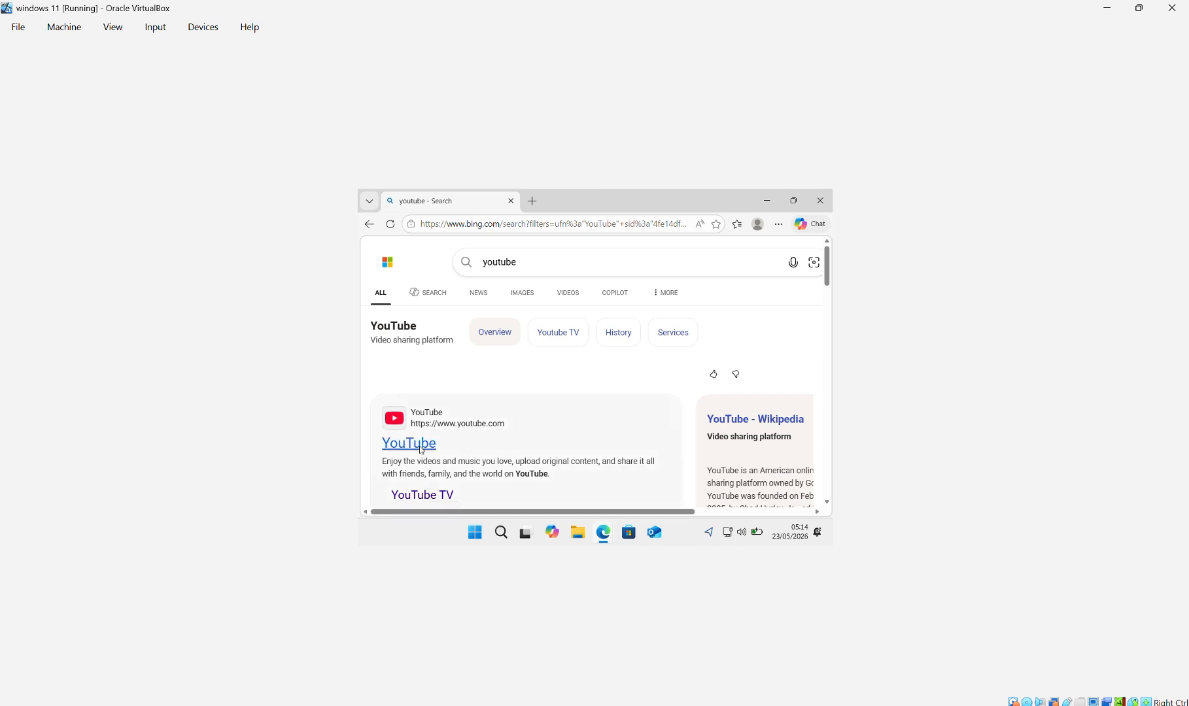
{"action": "left_click", "coordinate": [421, 450]}
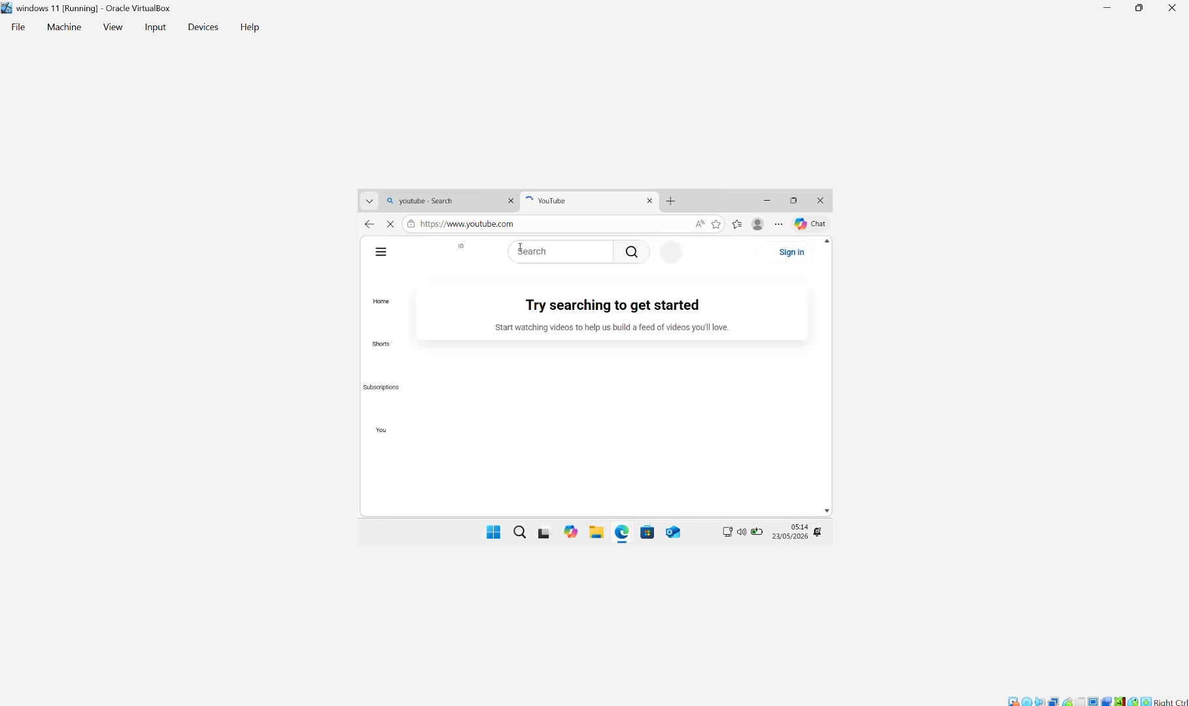
{"action": "left_click", "coordinate": [533, 253]}
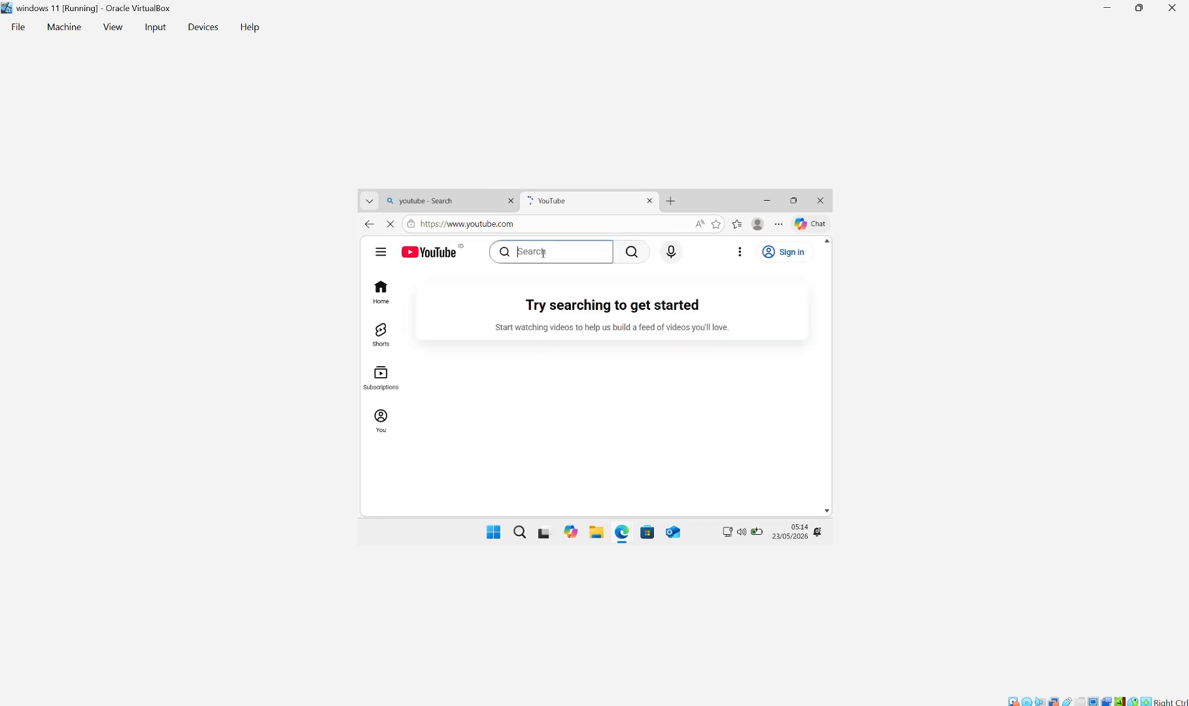
{"action": "type", "text": "upin"}
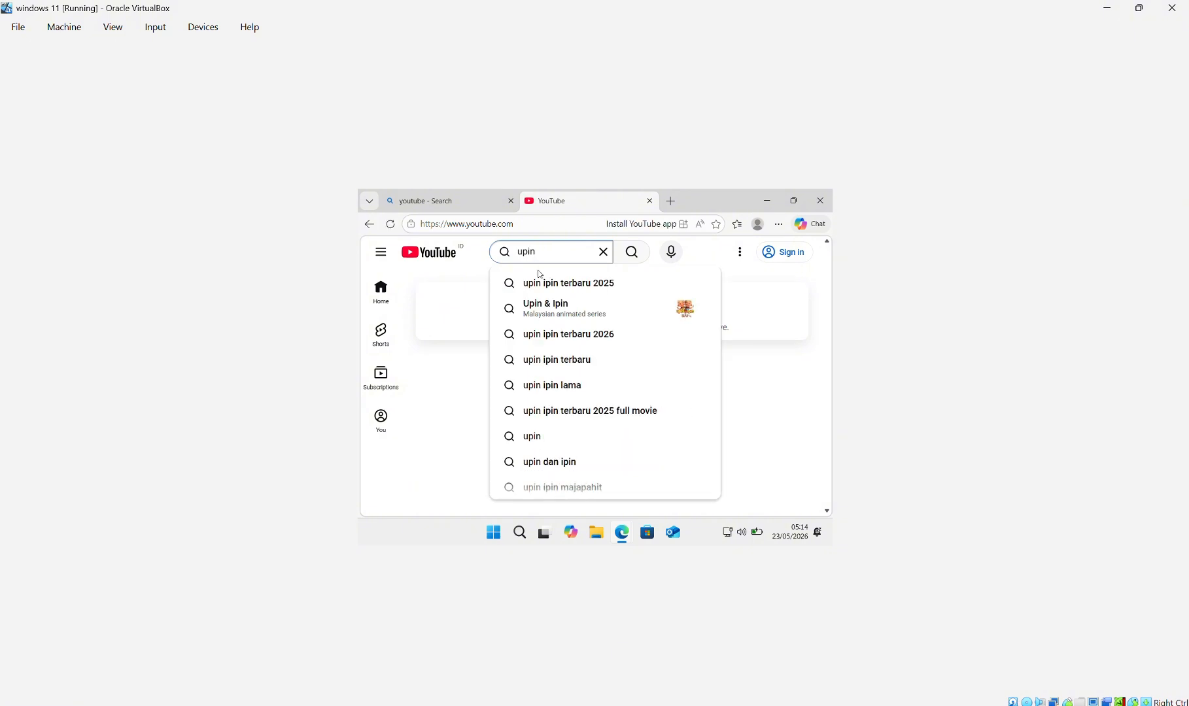
{"action": "left_click", "coordinate": [544, 287]}
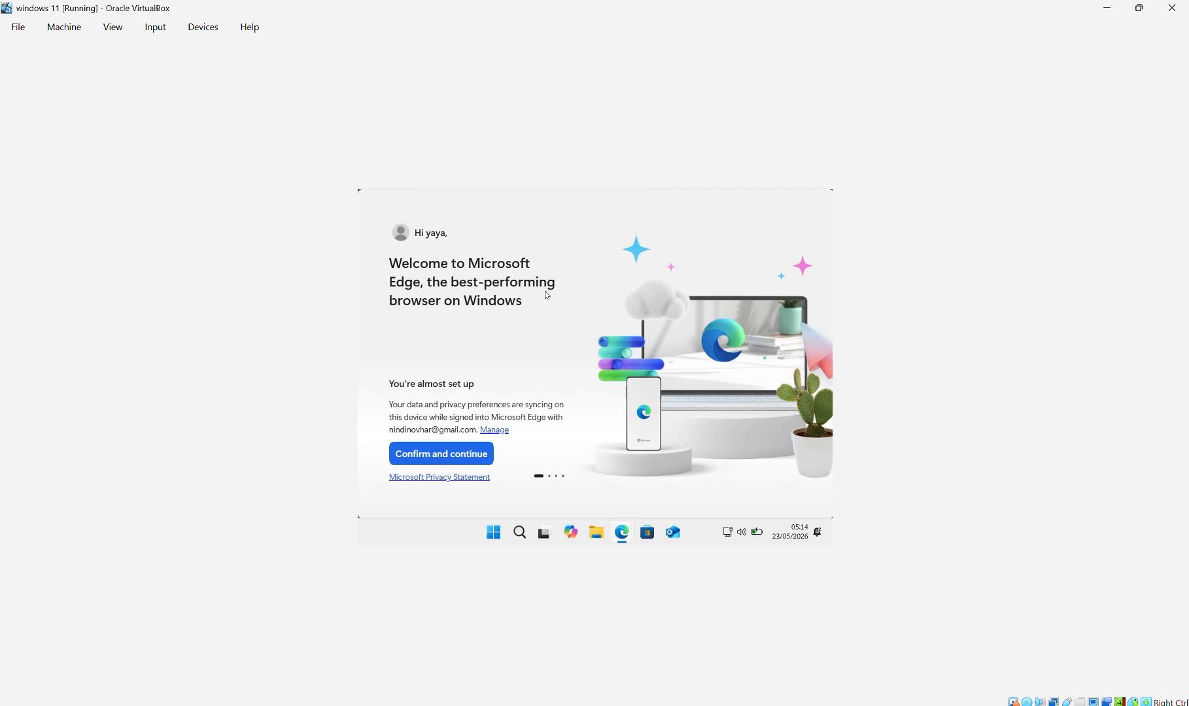
Confirm Edge sync and sign in with the Google account e-mail and password to import data
{"action": "left_click", "coordinate": [465, 456]}
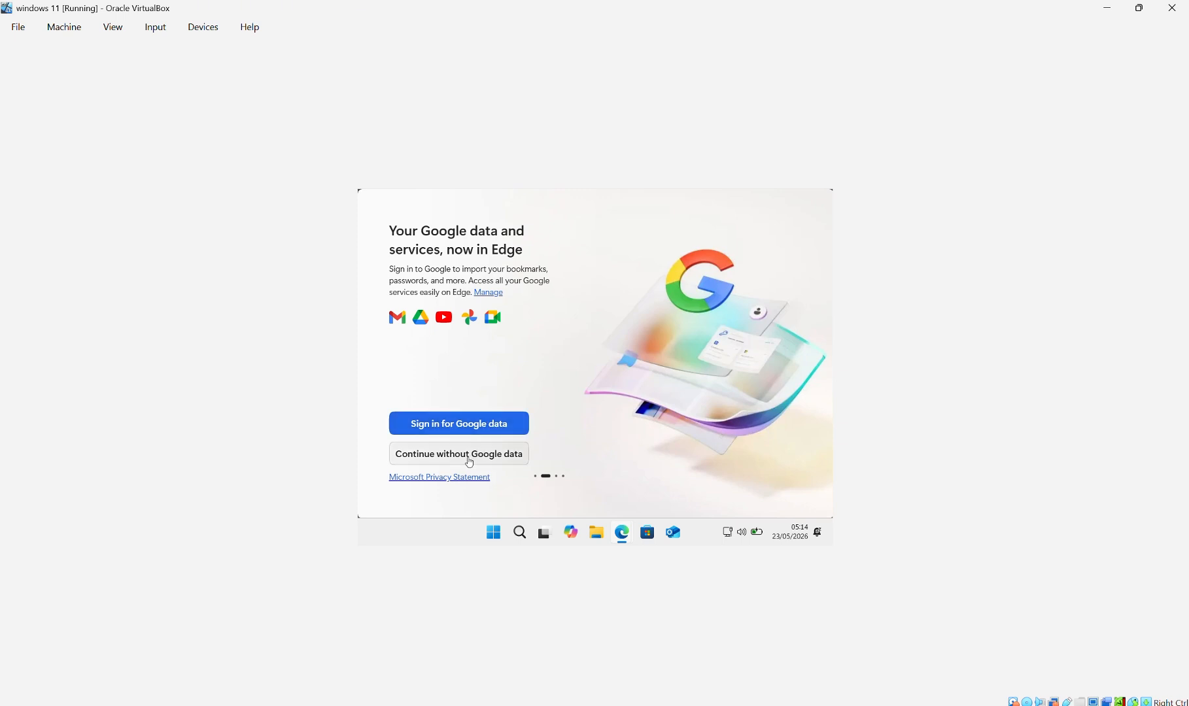
{"action": "left_click", "coordinate": [477, 424]}
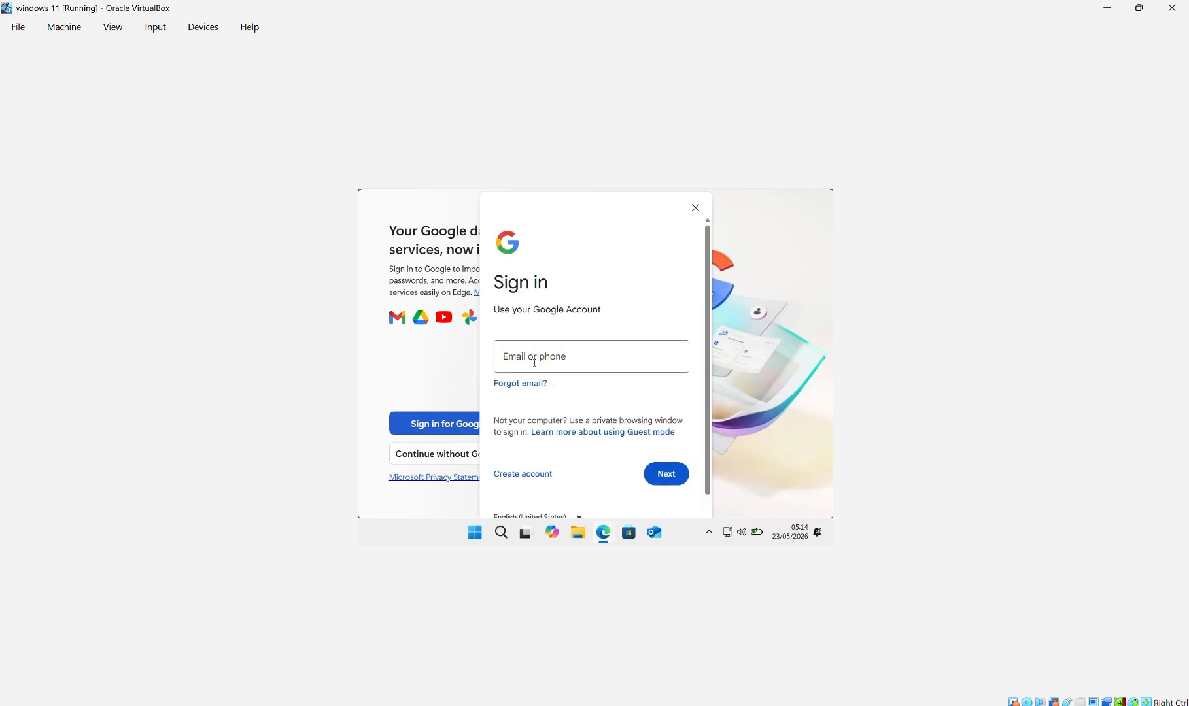
{"action": "left_click", "coordinate": [561, 357]}
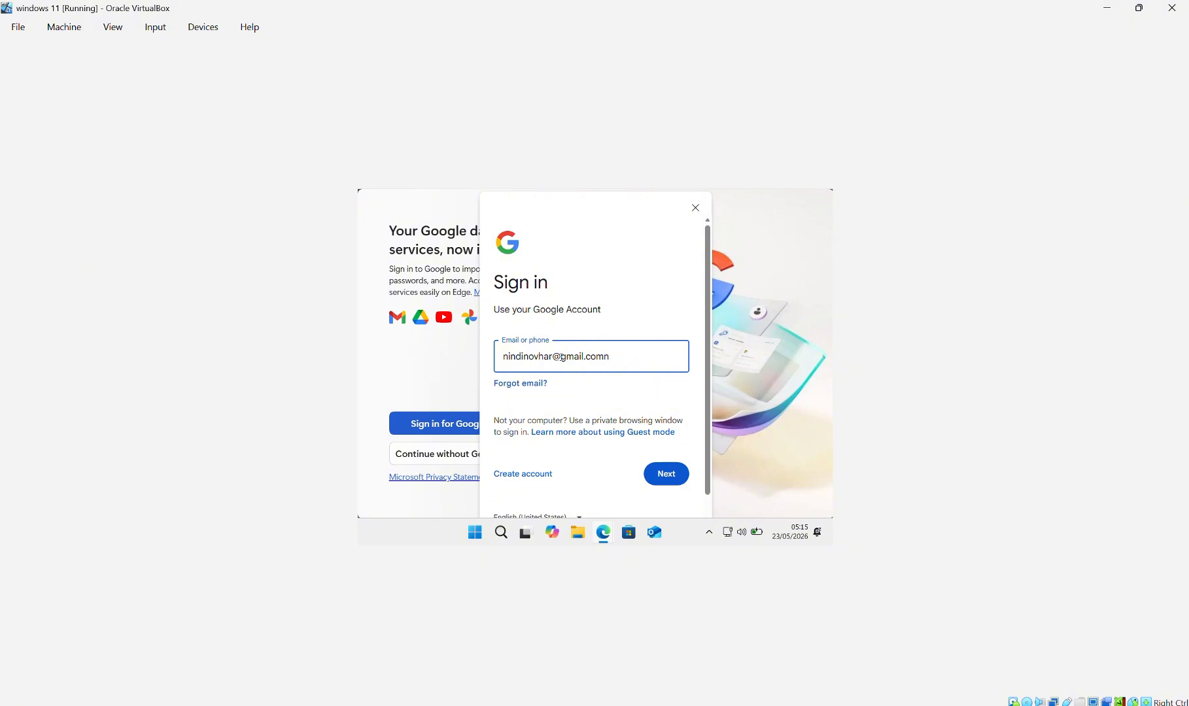
{"action": "key", "text": "Return"}
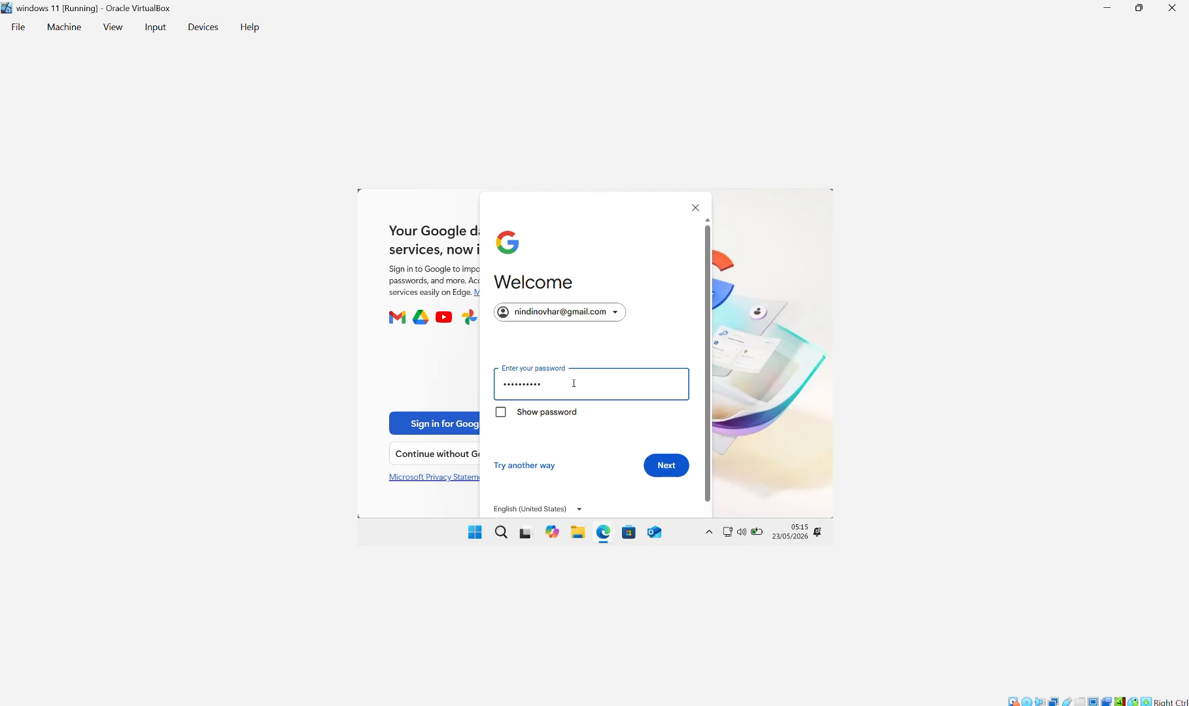
{"action": "left_click", "coordinate": [668, 473]}
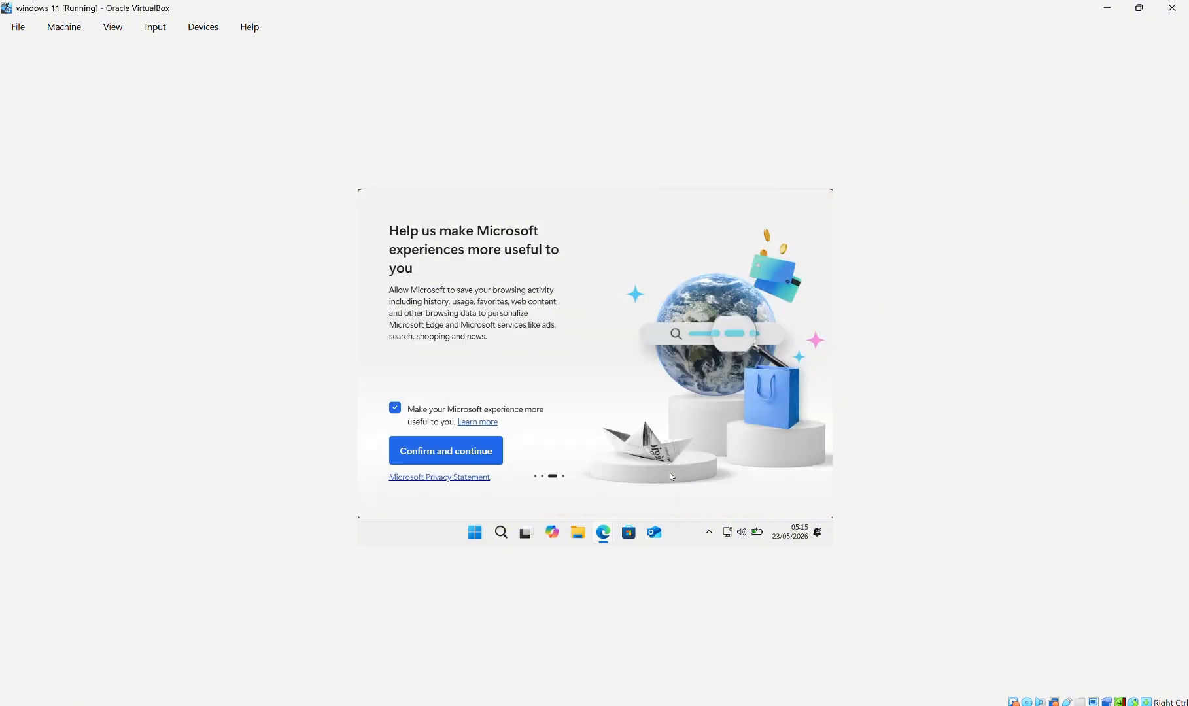
Accept Edge's personalization prompts, pick the dark green theme, accept the feed layout, and finish setup
{"action": "left_click", "coordinate": [411, 451]}
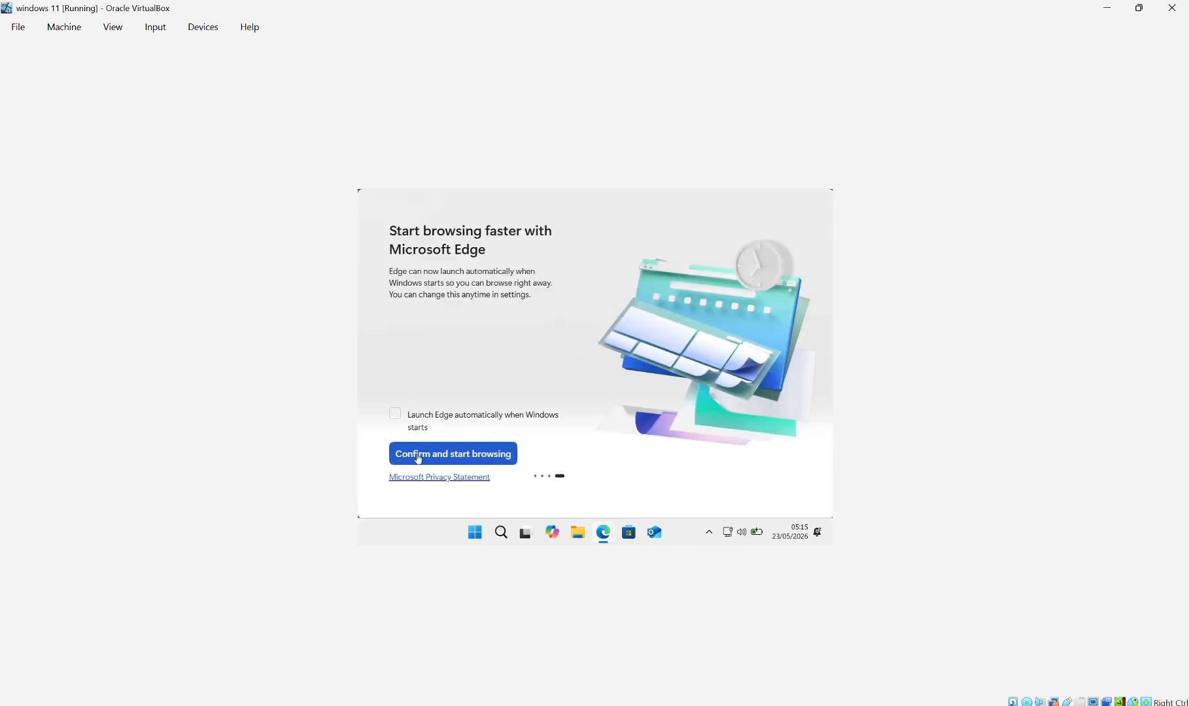
{"action": "left_click", "coordinate": [418, 457]}
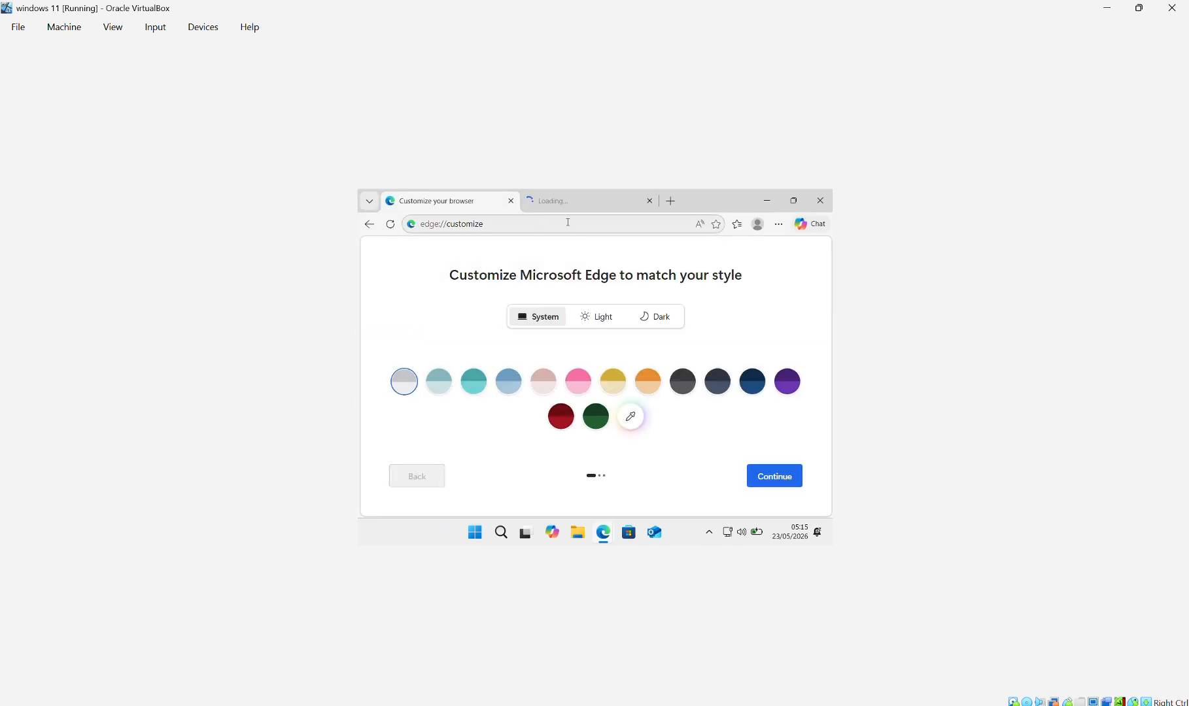
{"action": "left_click", "coordinate": [602, 416]}
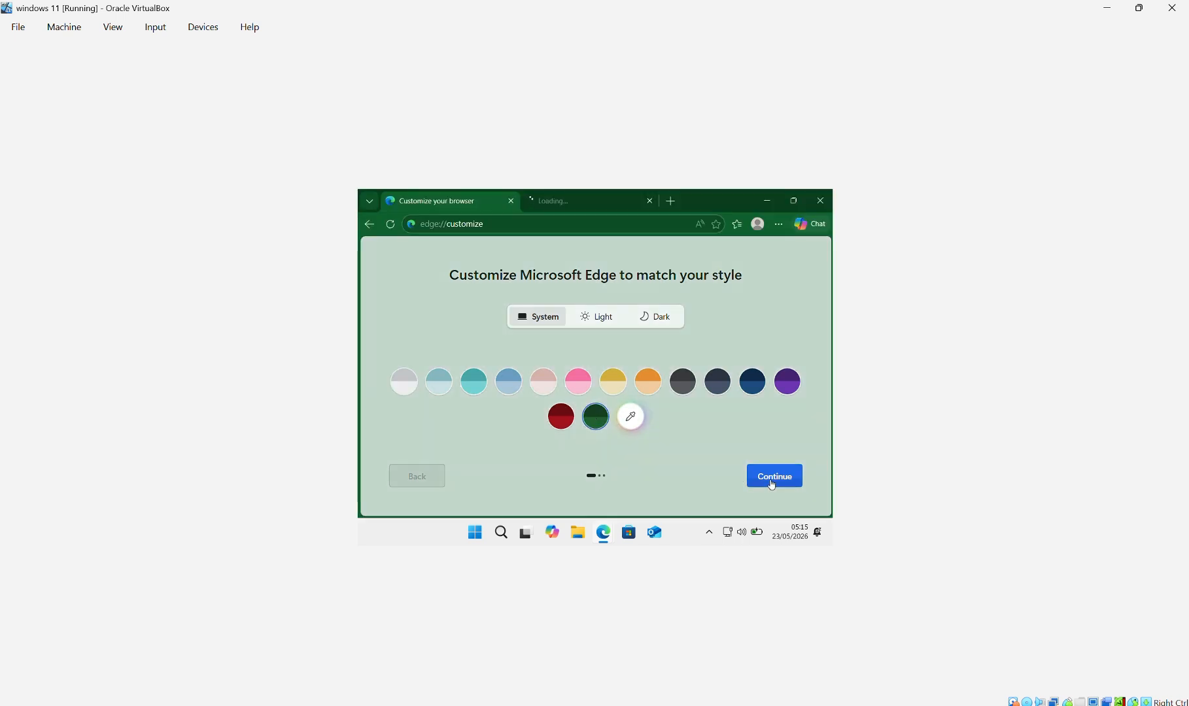
{"action": "left_click", "coordinate": [775, 478]}
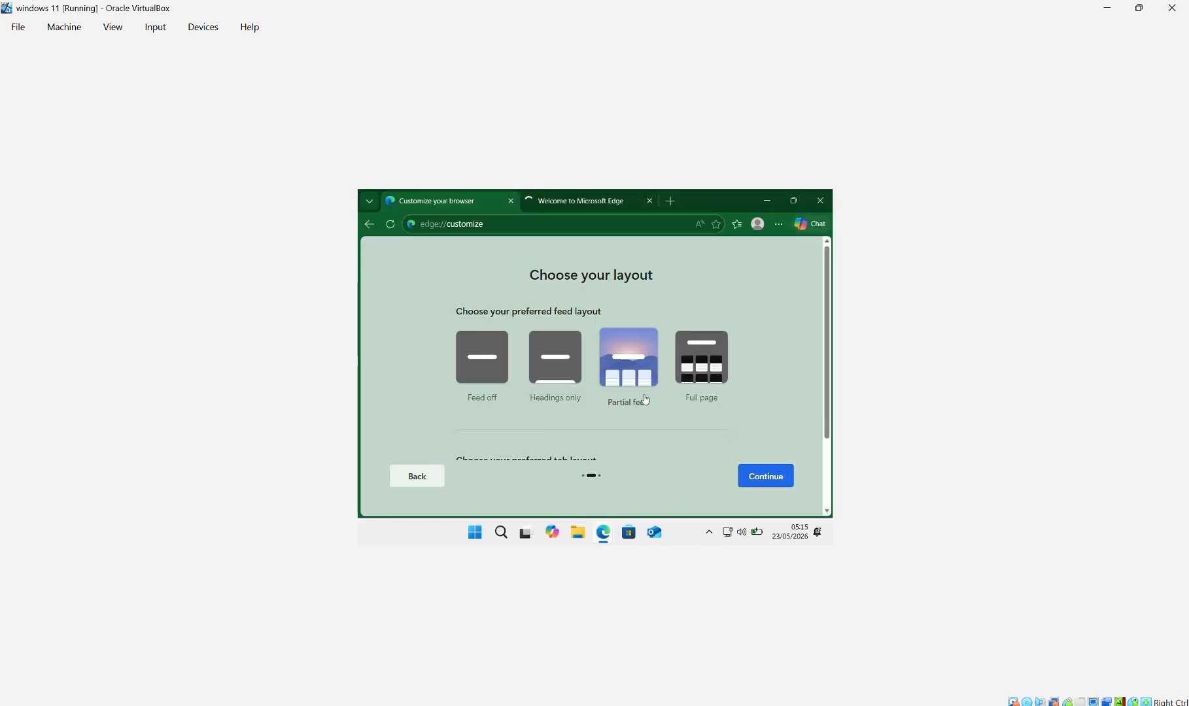
{"action": "left_click", "coordinate": [779, 477]}
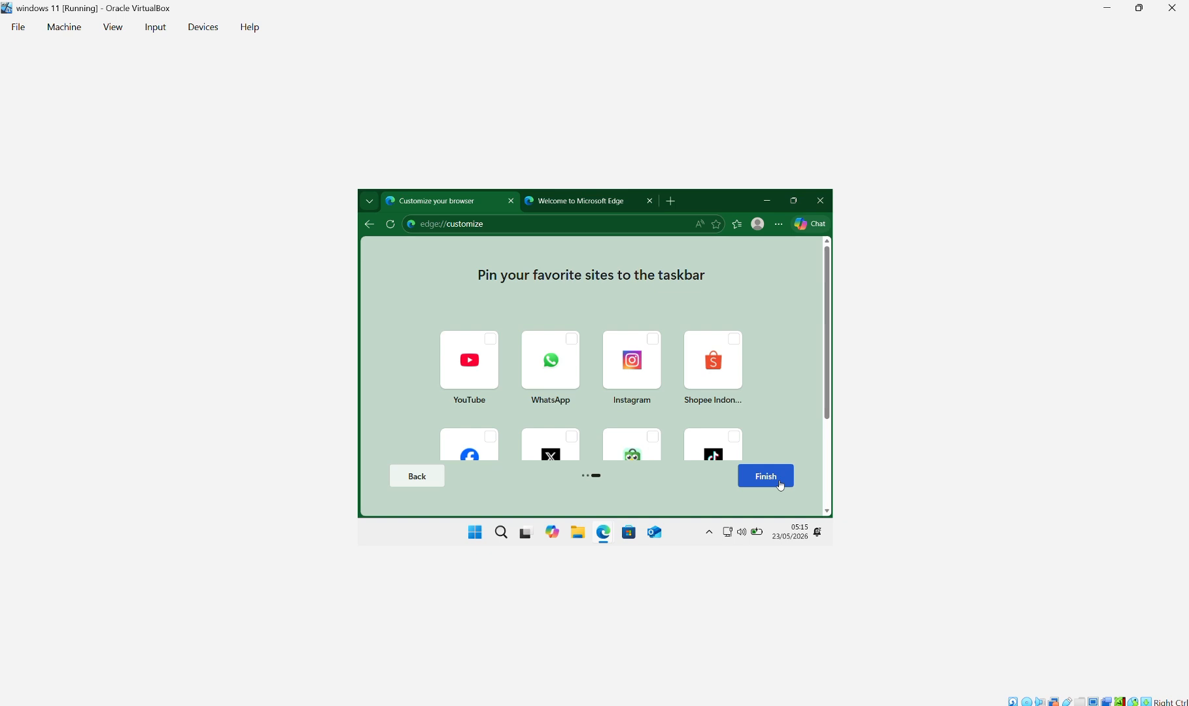
{"action": "left_click", "coordinate": [779, 477]}
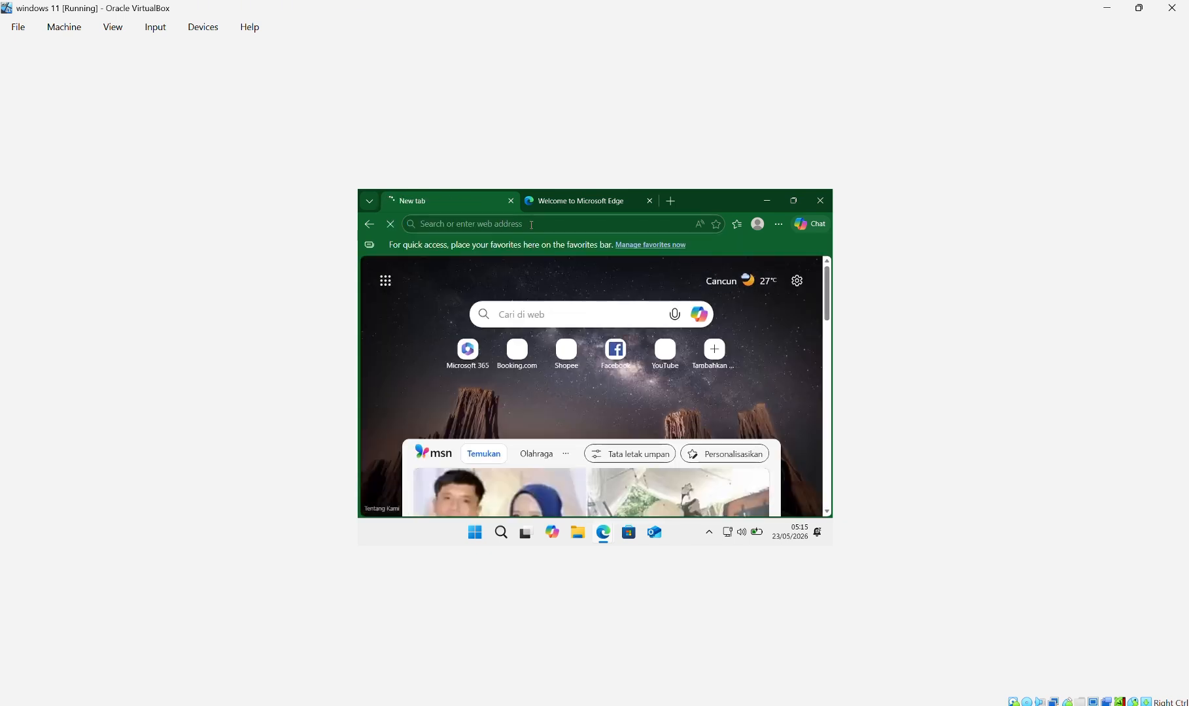
Search the web for youtube, open the YouTube site, and enter 'upo' in its search box
{"action": "left_click", "coordinate": [531, 224]}
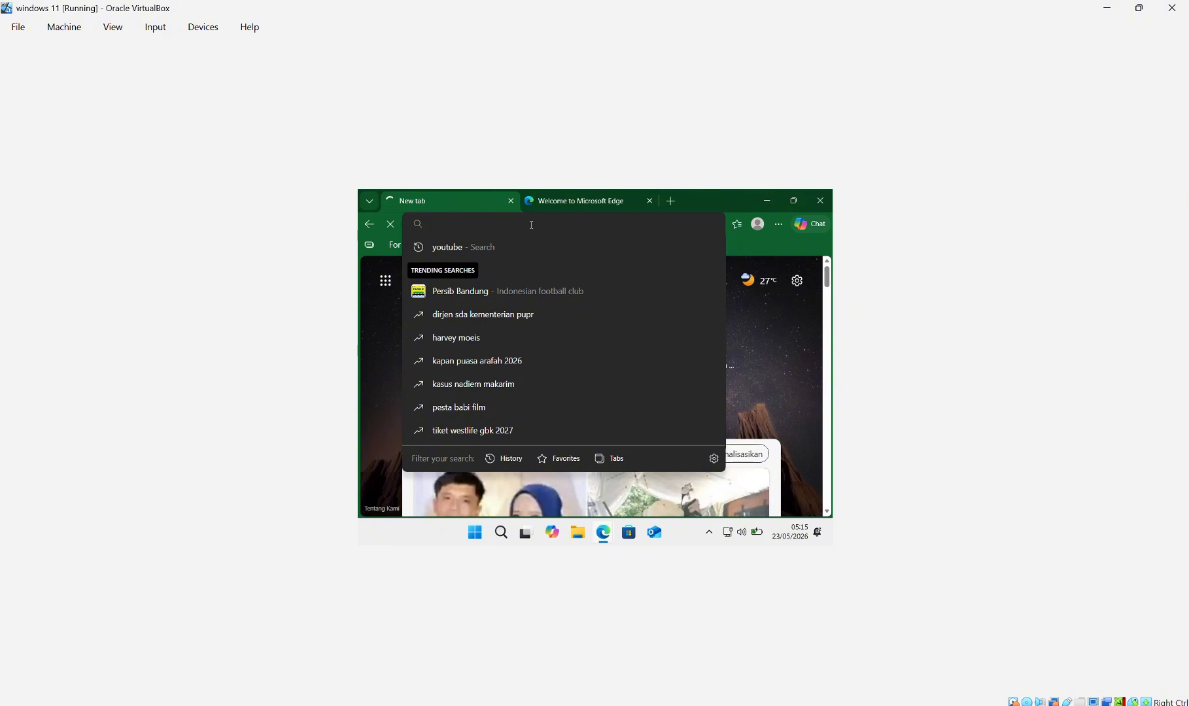
{"action": "left_click", "coordinate": [517, 248]}
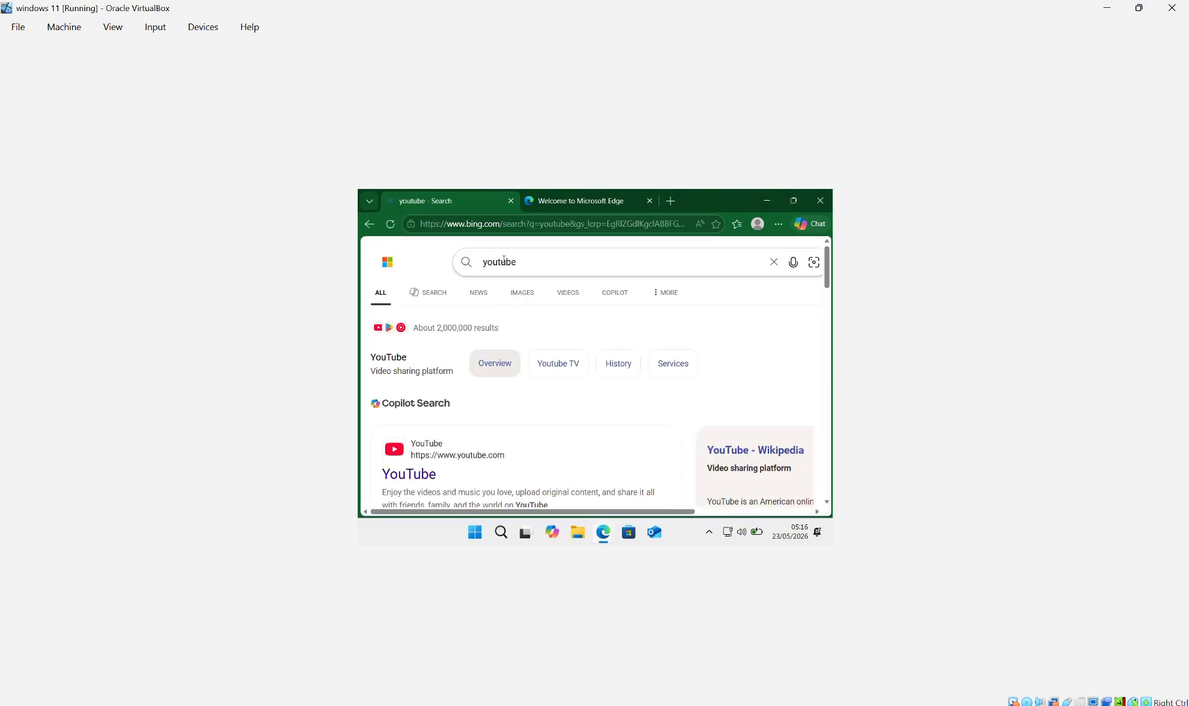
{"action": "left_click", "coordinate": [426, 471]}
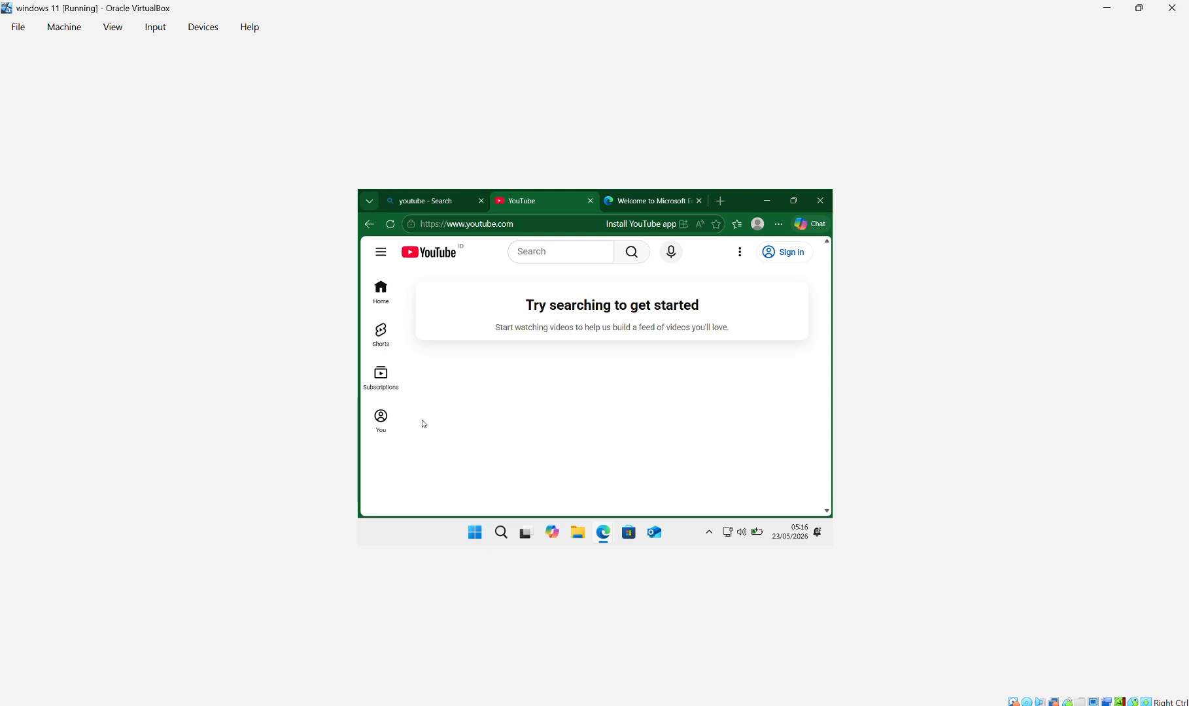
{"action": "left_click", "coordinate": [565, 252]}
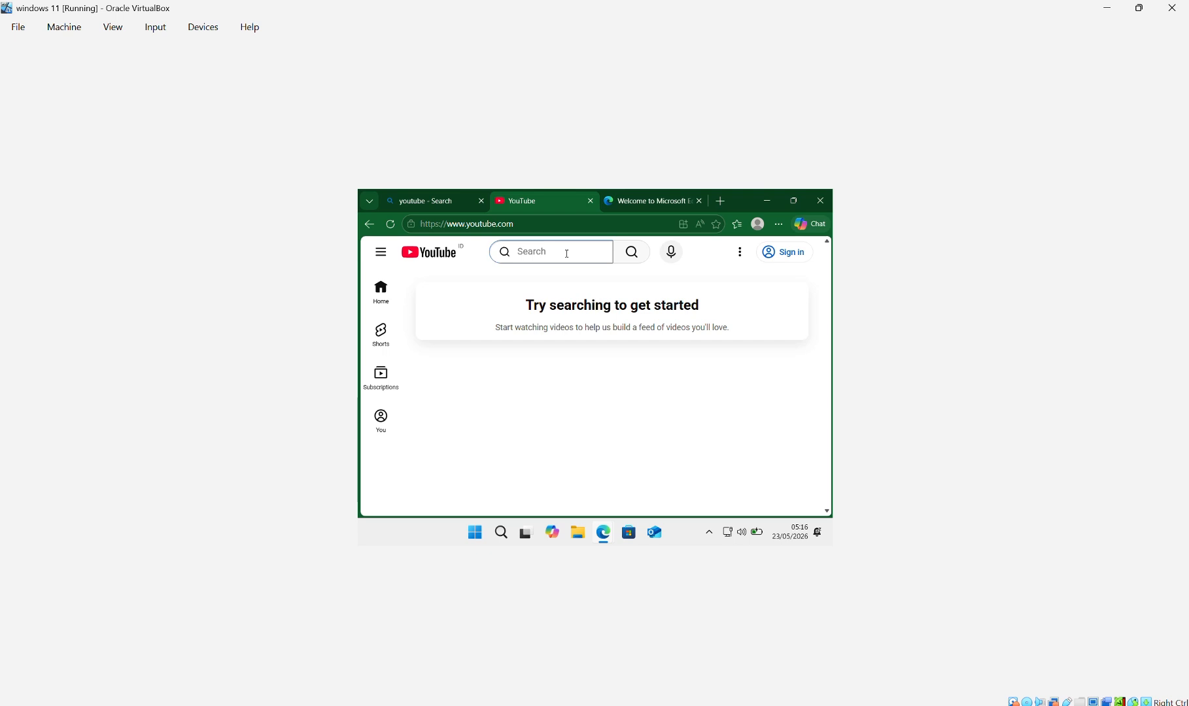
{"action": "type", "text": "upo"}
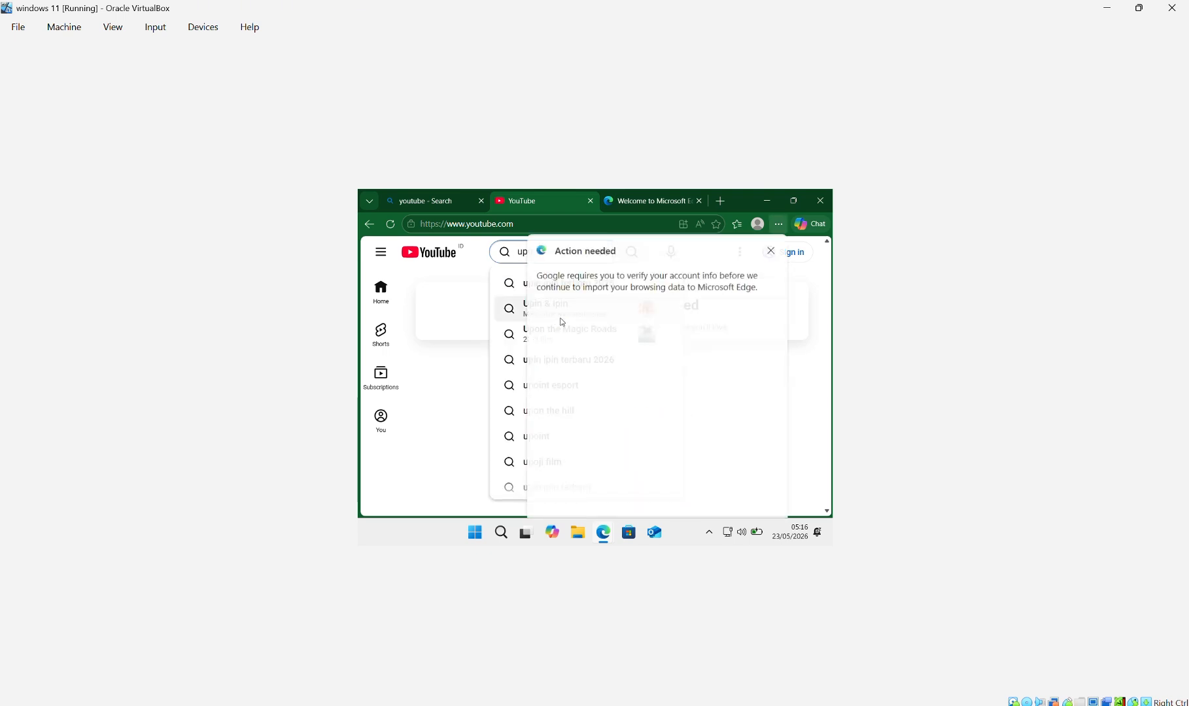
Dismiss the Google verification notice, retry and close the Chrome data import, then return to YouTube
{"action": "left_click", "coordinate": [771, 250]}
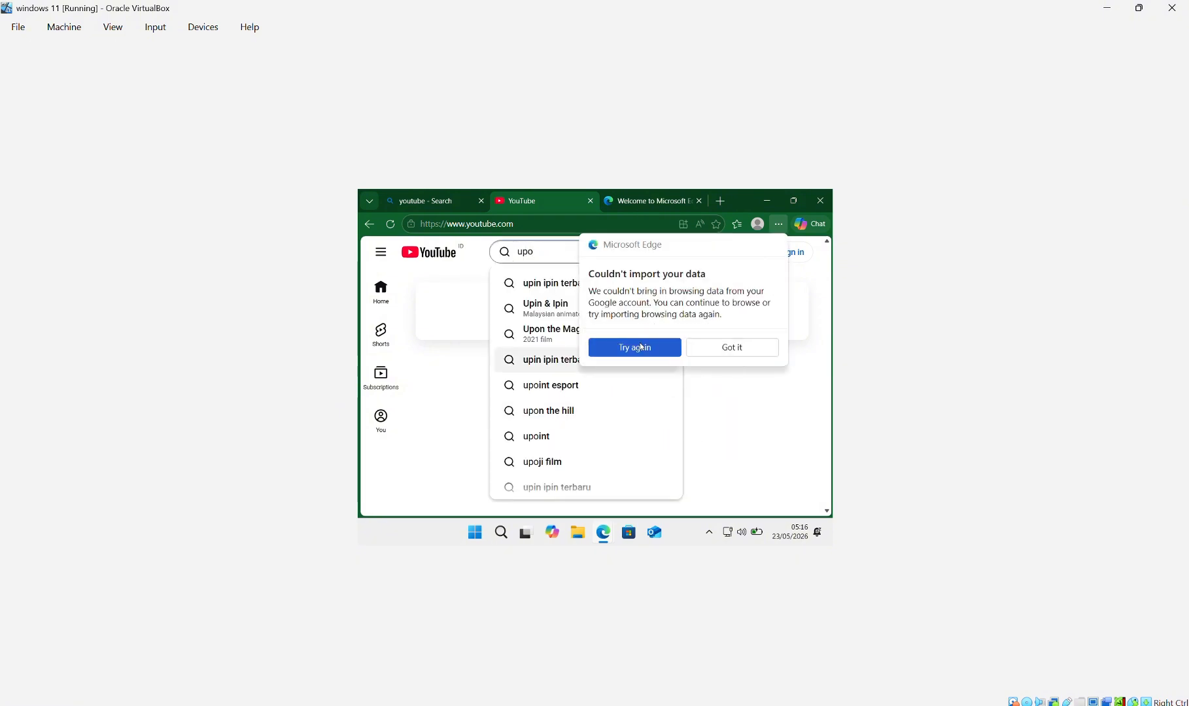
{"action": "left_click", "coordinate": [659, 368]}
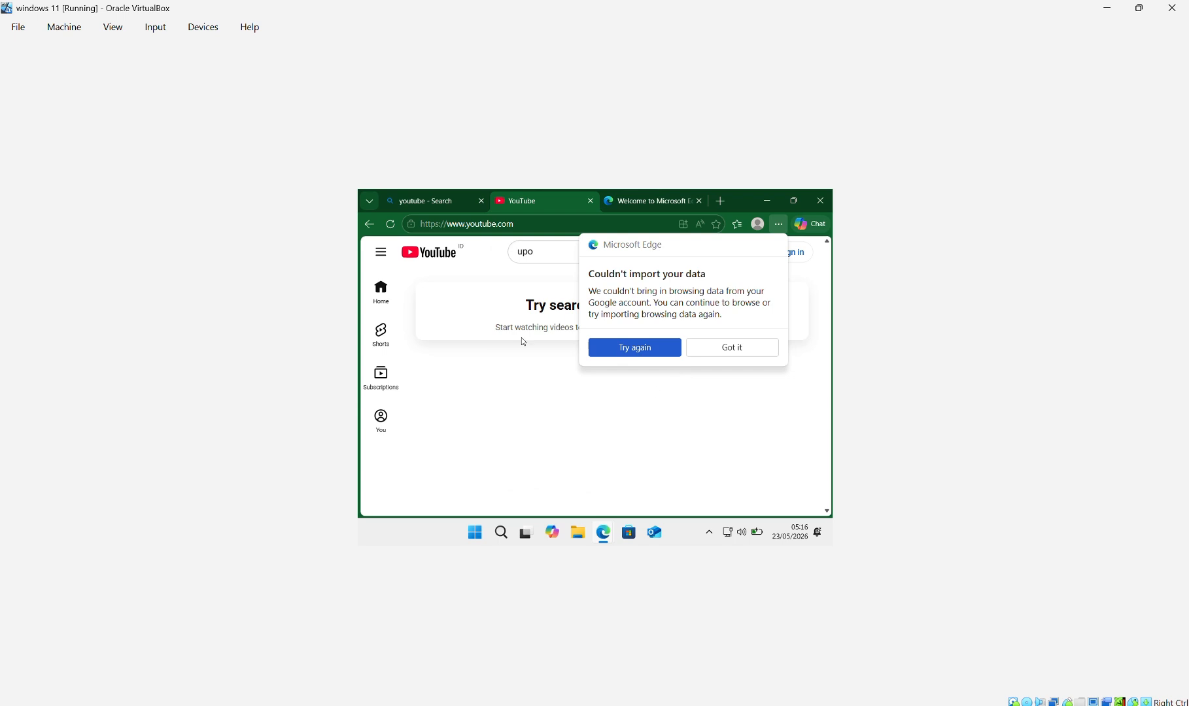
{"action": "left_click", "coordinate": [635, 348]}
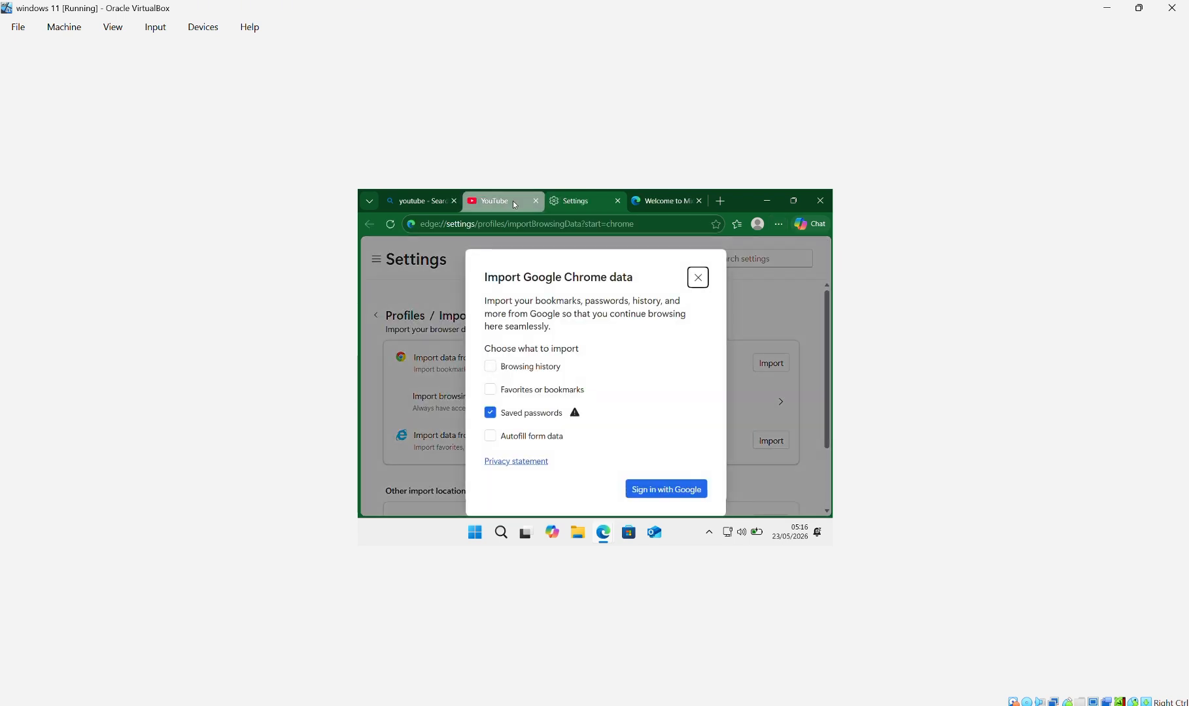
{"action": "left_click", "coordinate": [698, 277]}
{"action": "left_click", "coordinate": [497, 201]}
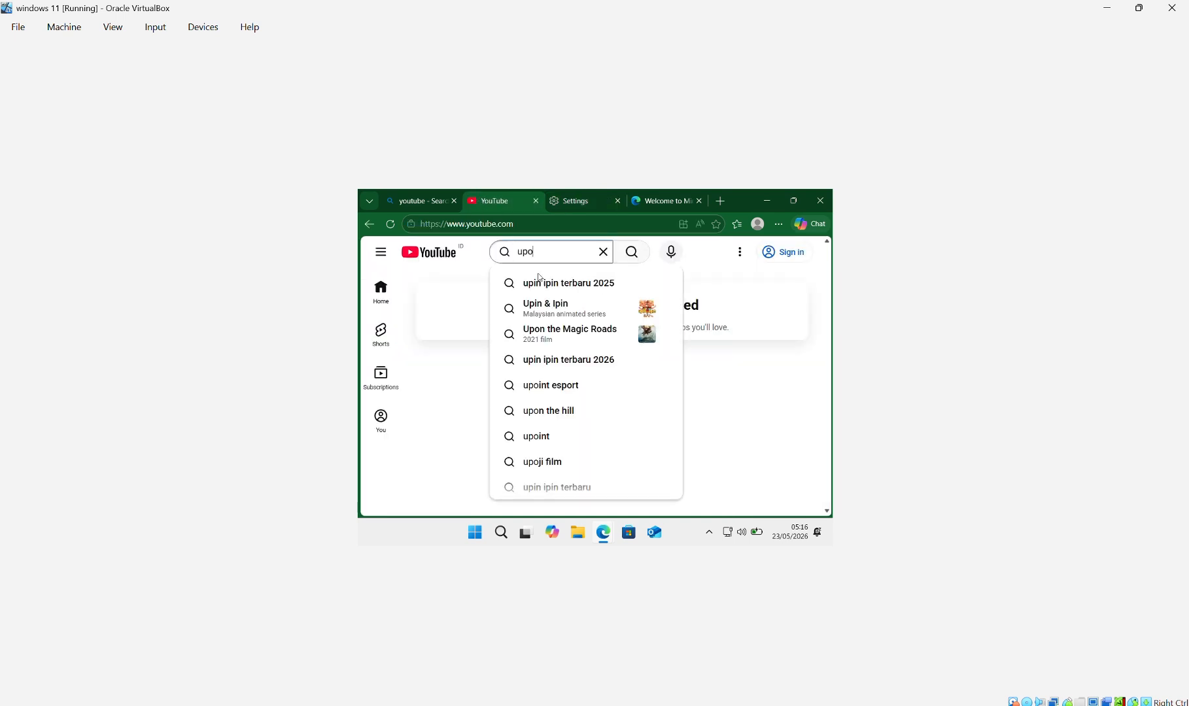
Search YouTube for 'upin ipin terbaru 2025' and play the Upin & Ipin Dapur Masak-Masak episode
{"action": "left_click", "coordinate": [540, 282]}
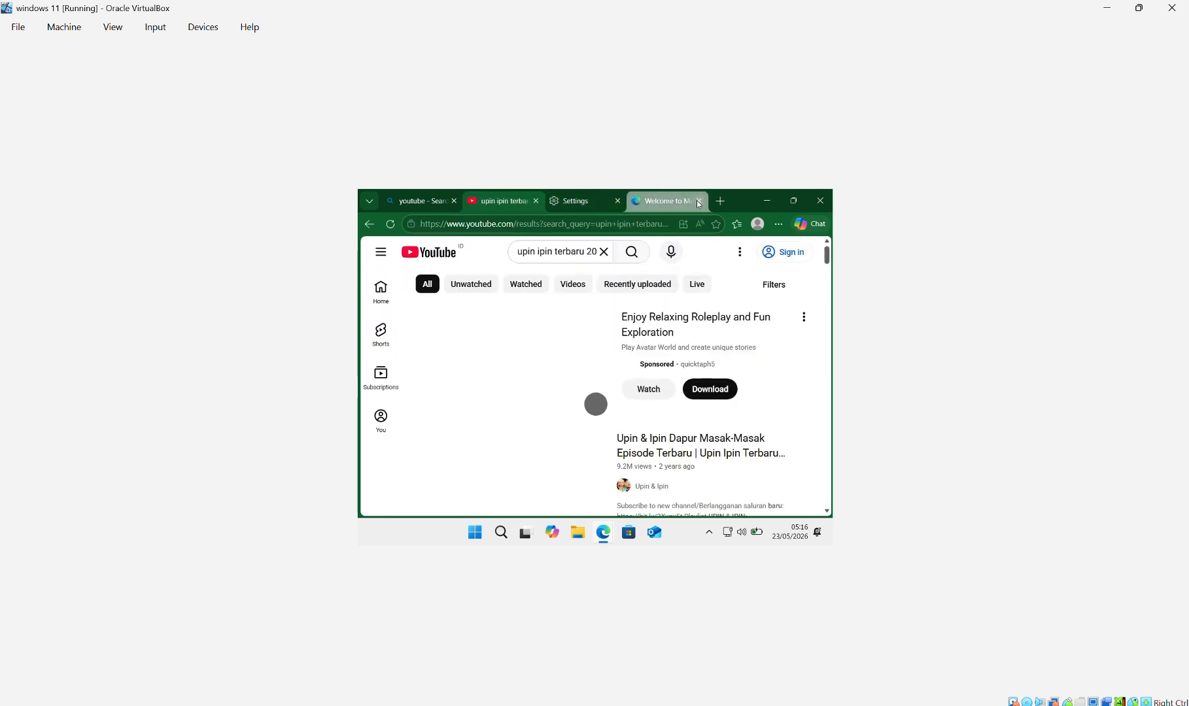
{"action": "scroll", "coordinate": [527, 398], "scroll_direction": "down", "scroll_amount": 2}
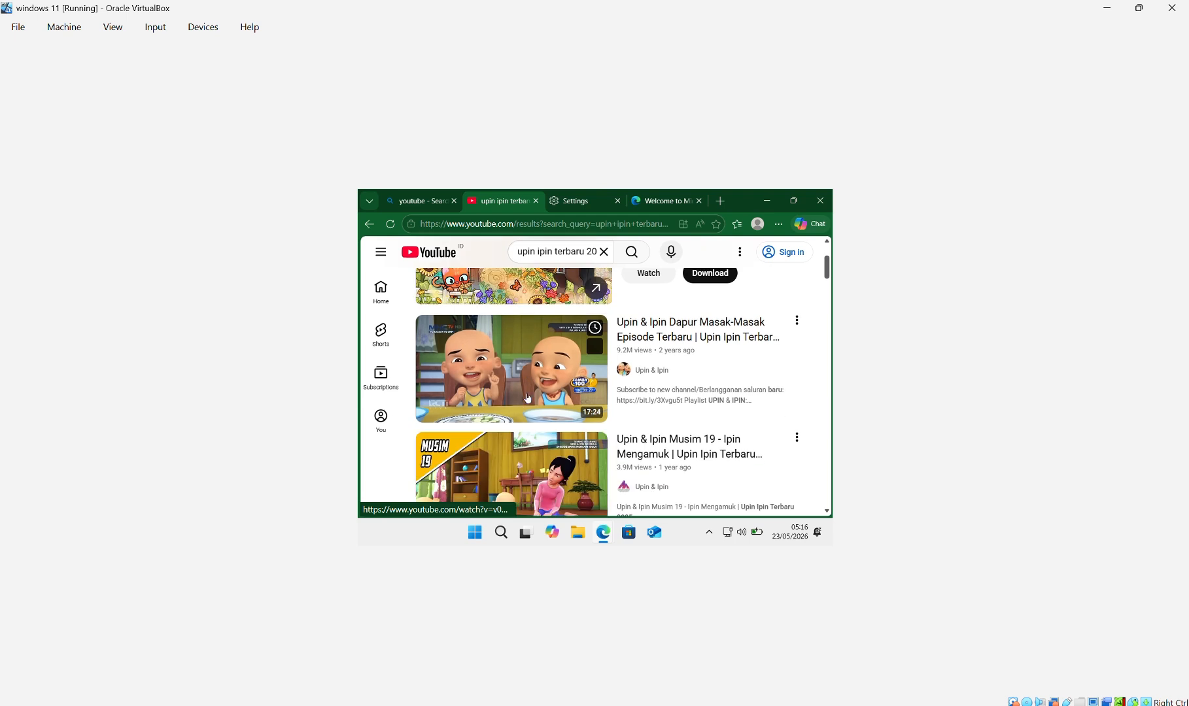
{"action": "left_click", "coordinate": [527, 398]}
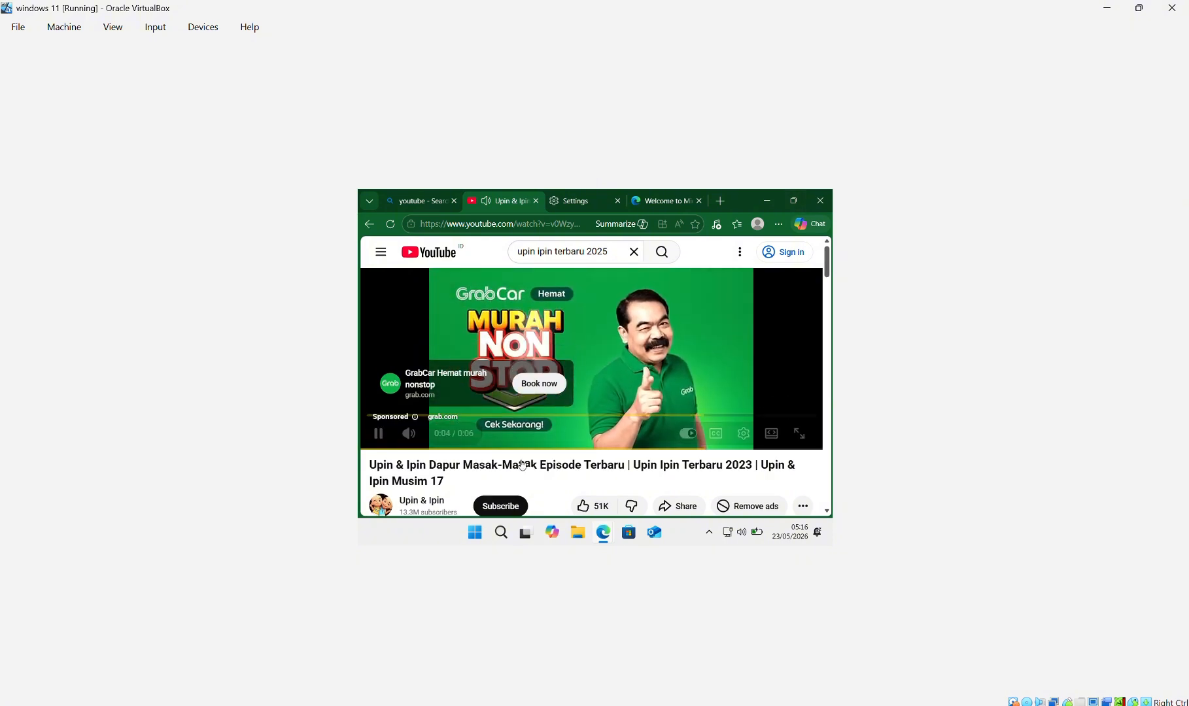
Skip the episode ahead to 2:20, then further to 4:51
{"action": "scroll", "coordinate": [521, 465], "scroll_direction": "down", "scroll_amount": 8}
{"action": "scroll", "coordinate": [530, 451], "scroll_direction": "up", "scroll_amount": 8}
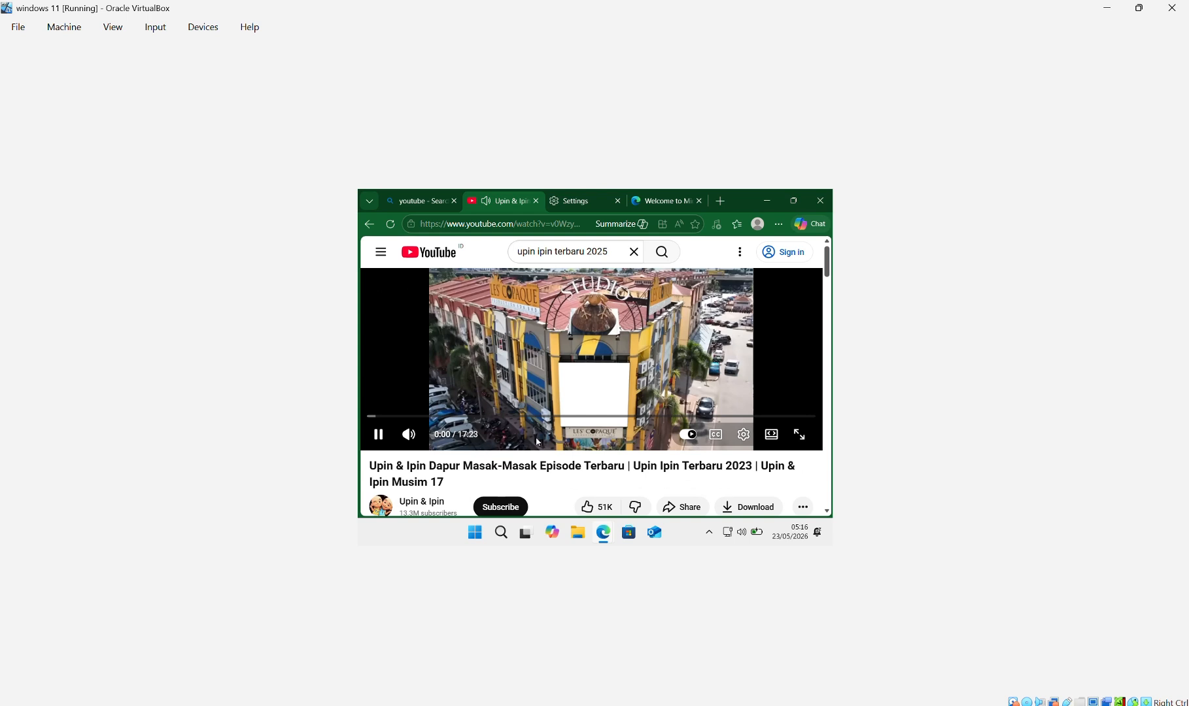
{"action": "left_click", "coordinate": [426, 416]}
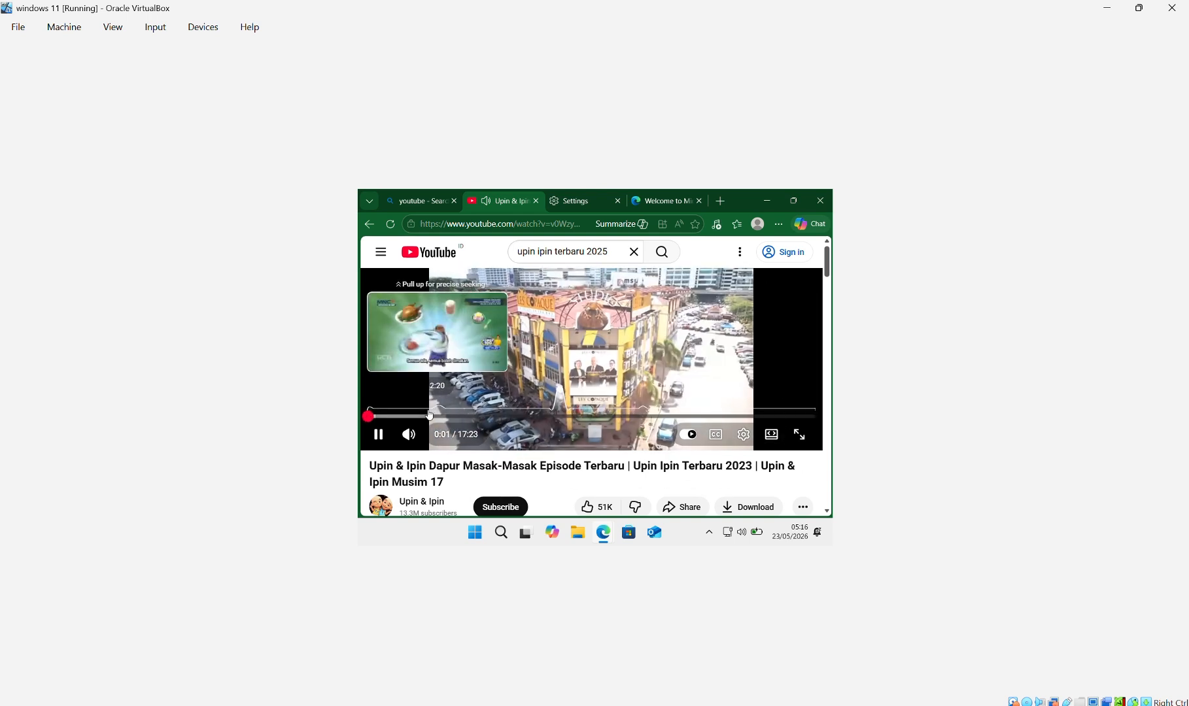
{"action": "left_click", "coordinate": [492, 417]}
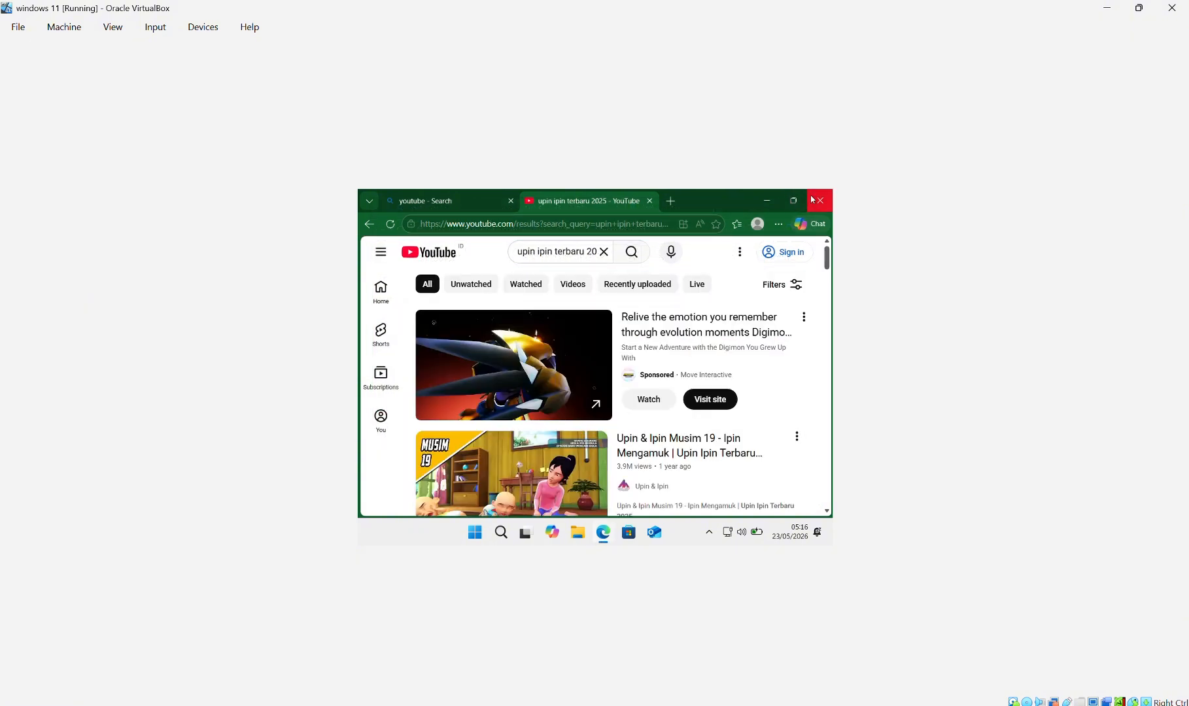
Close Edge and scroll the Start menu down to the all-apps category list
{"action": "left_click", "coordinate": [812, 200]}
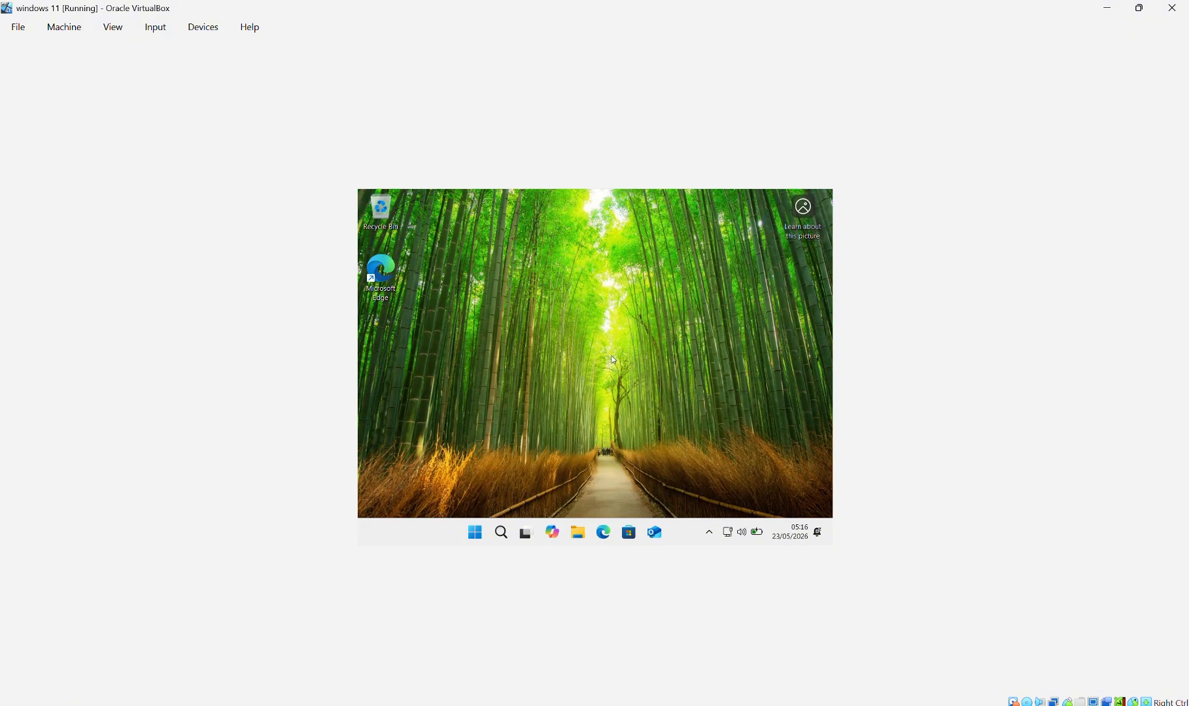
{"action": "left_click", "coordinate": [484, 542]}
{"action": "scroll", "coordinate": [587, 391], "scroll_direction": "down", "scroll_amount": 5}
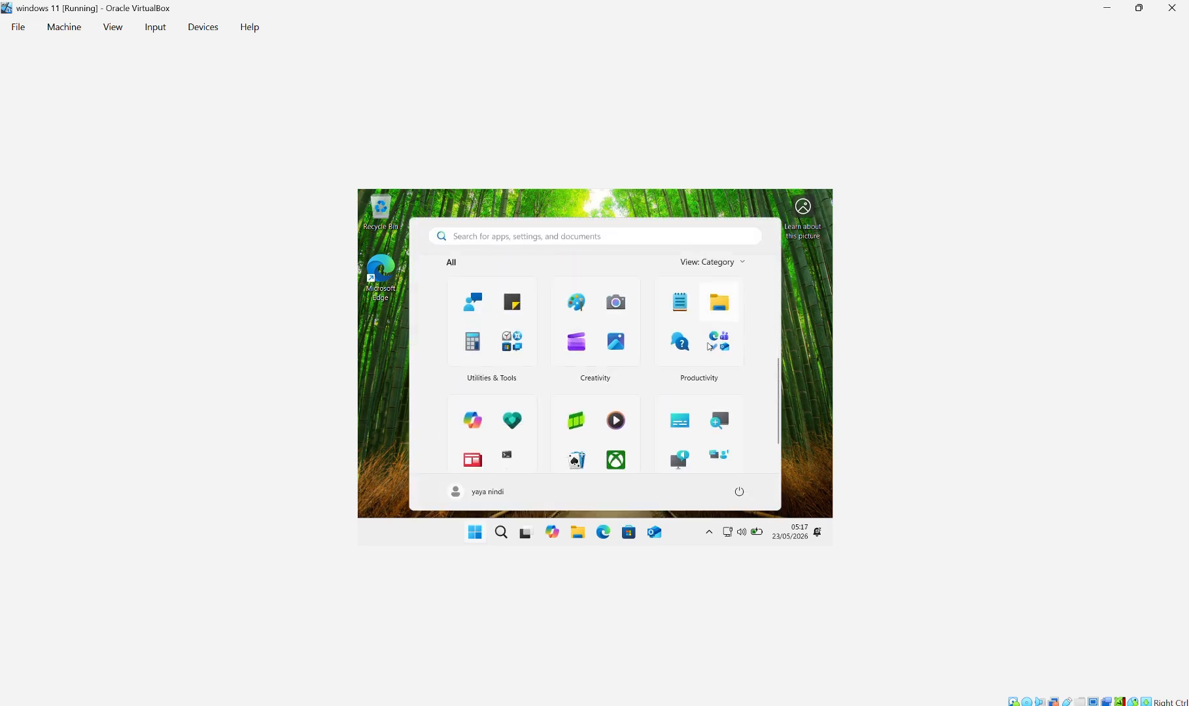
{"action": "scroll", "coordinate": [711, 347], "scroll_direction": "down", "scroll_amount": 1}
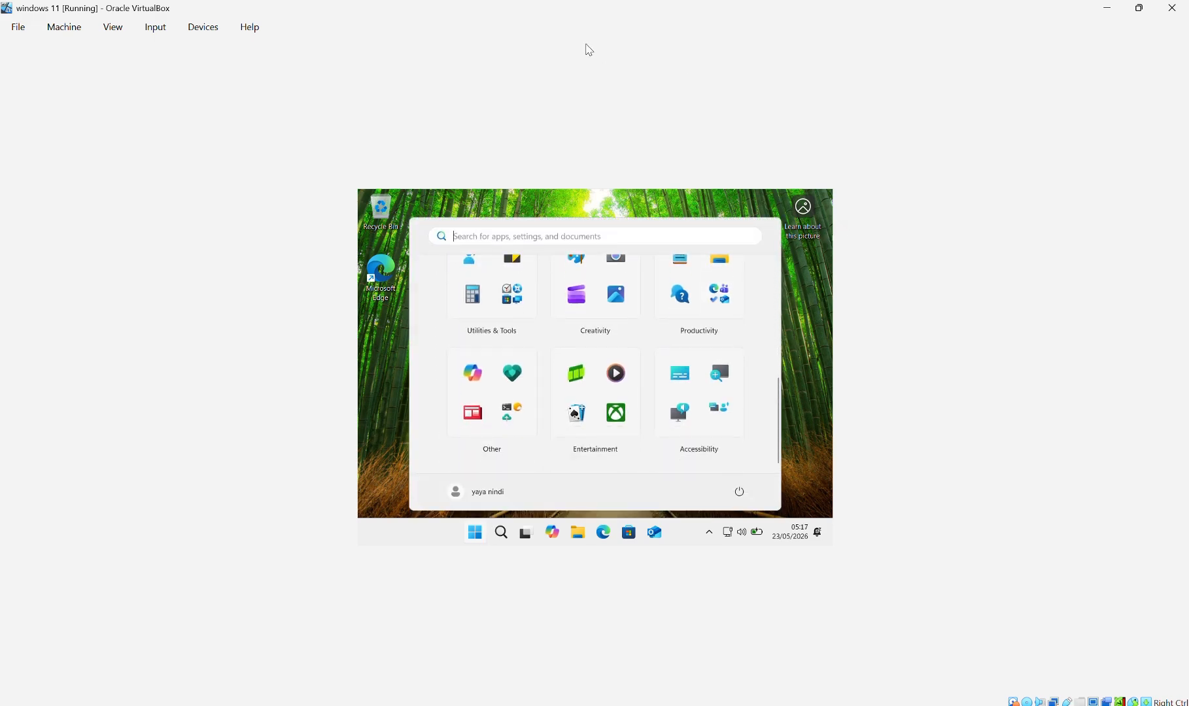